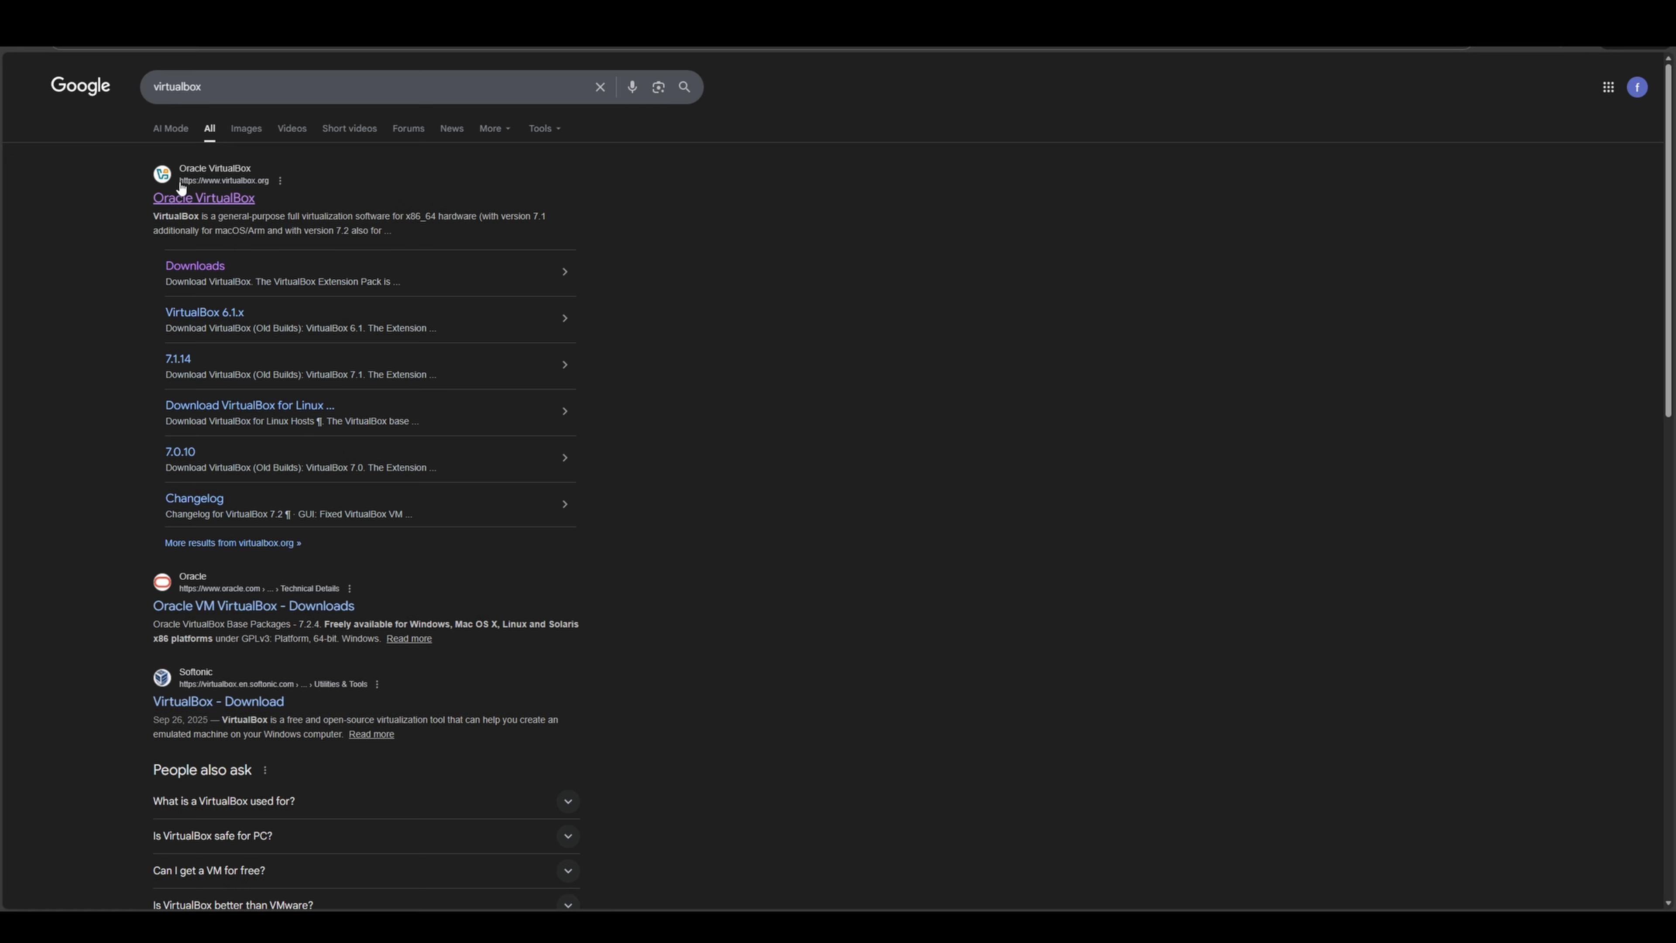
Open the VirtualBox downloads page, dismiss the translation prompt and download the VirtualBox 7.2.4 Extension Pack
left_click(194, 274)
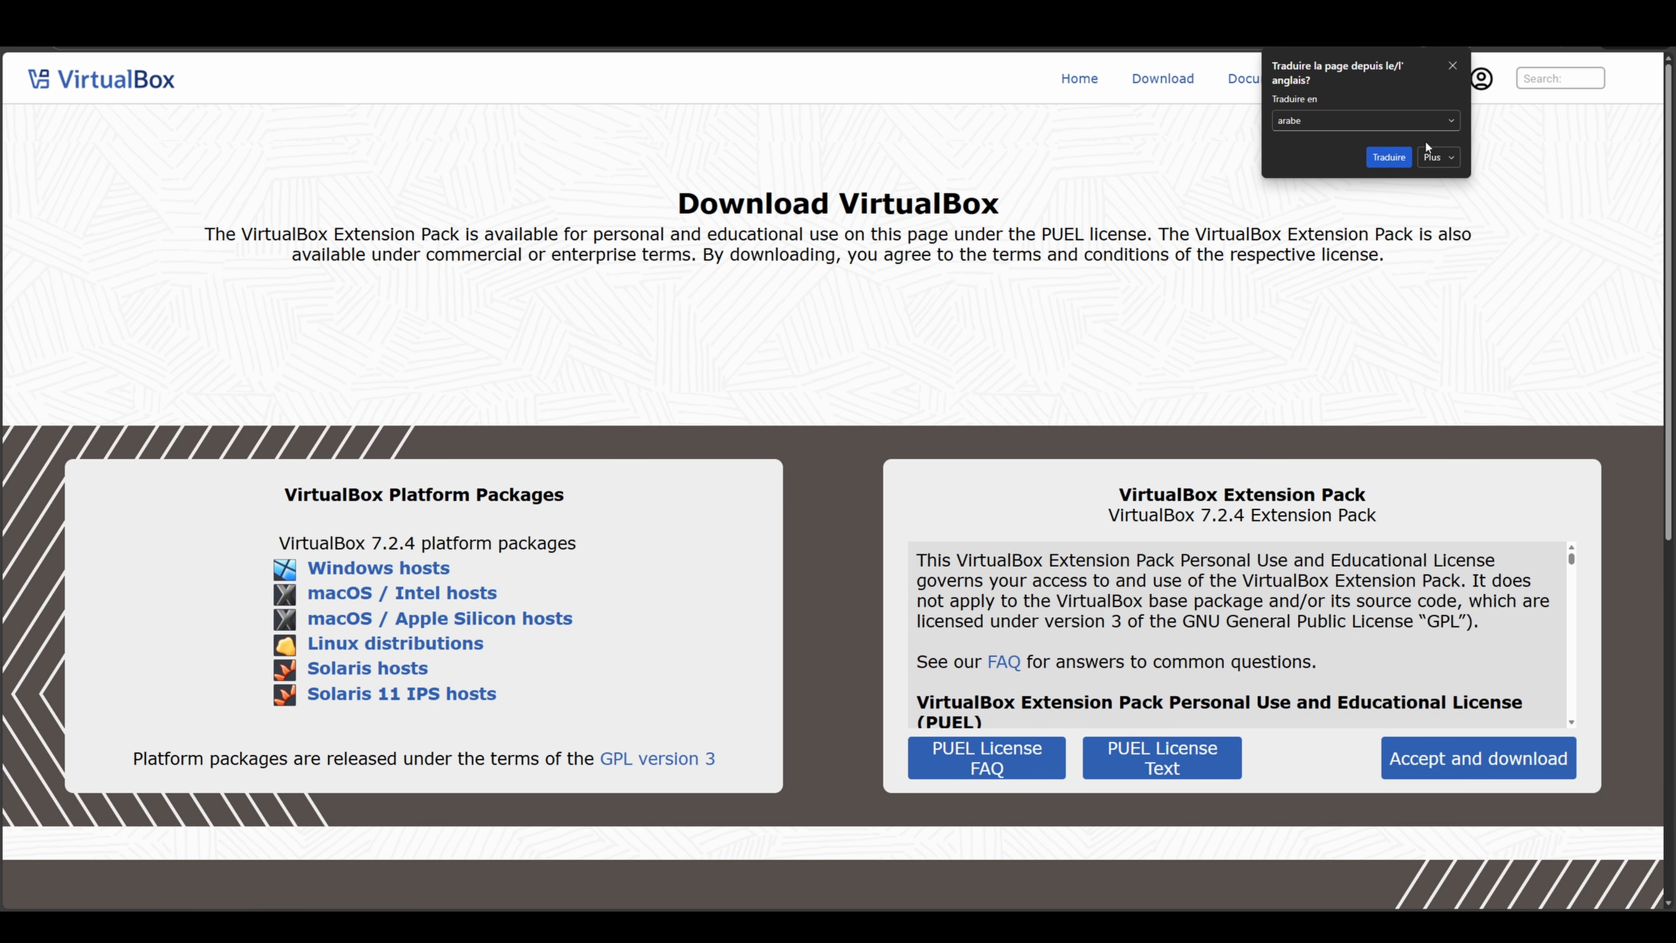
left_click(1453, 66)
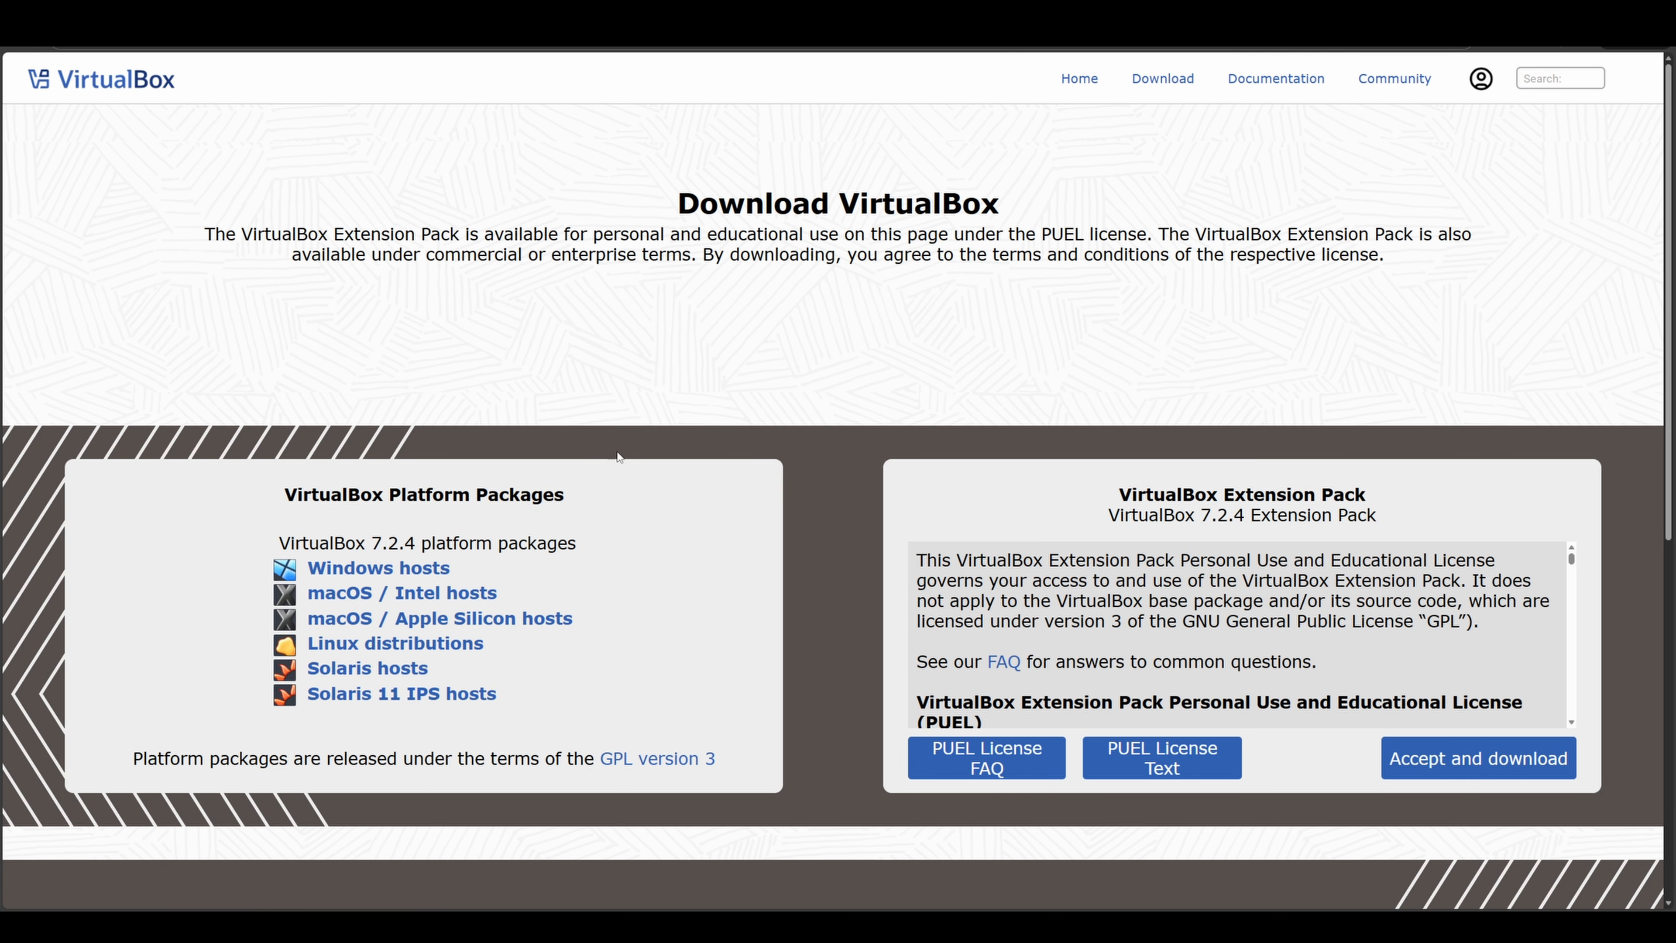
scroll(698, 542, "down", 3)
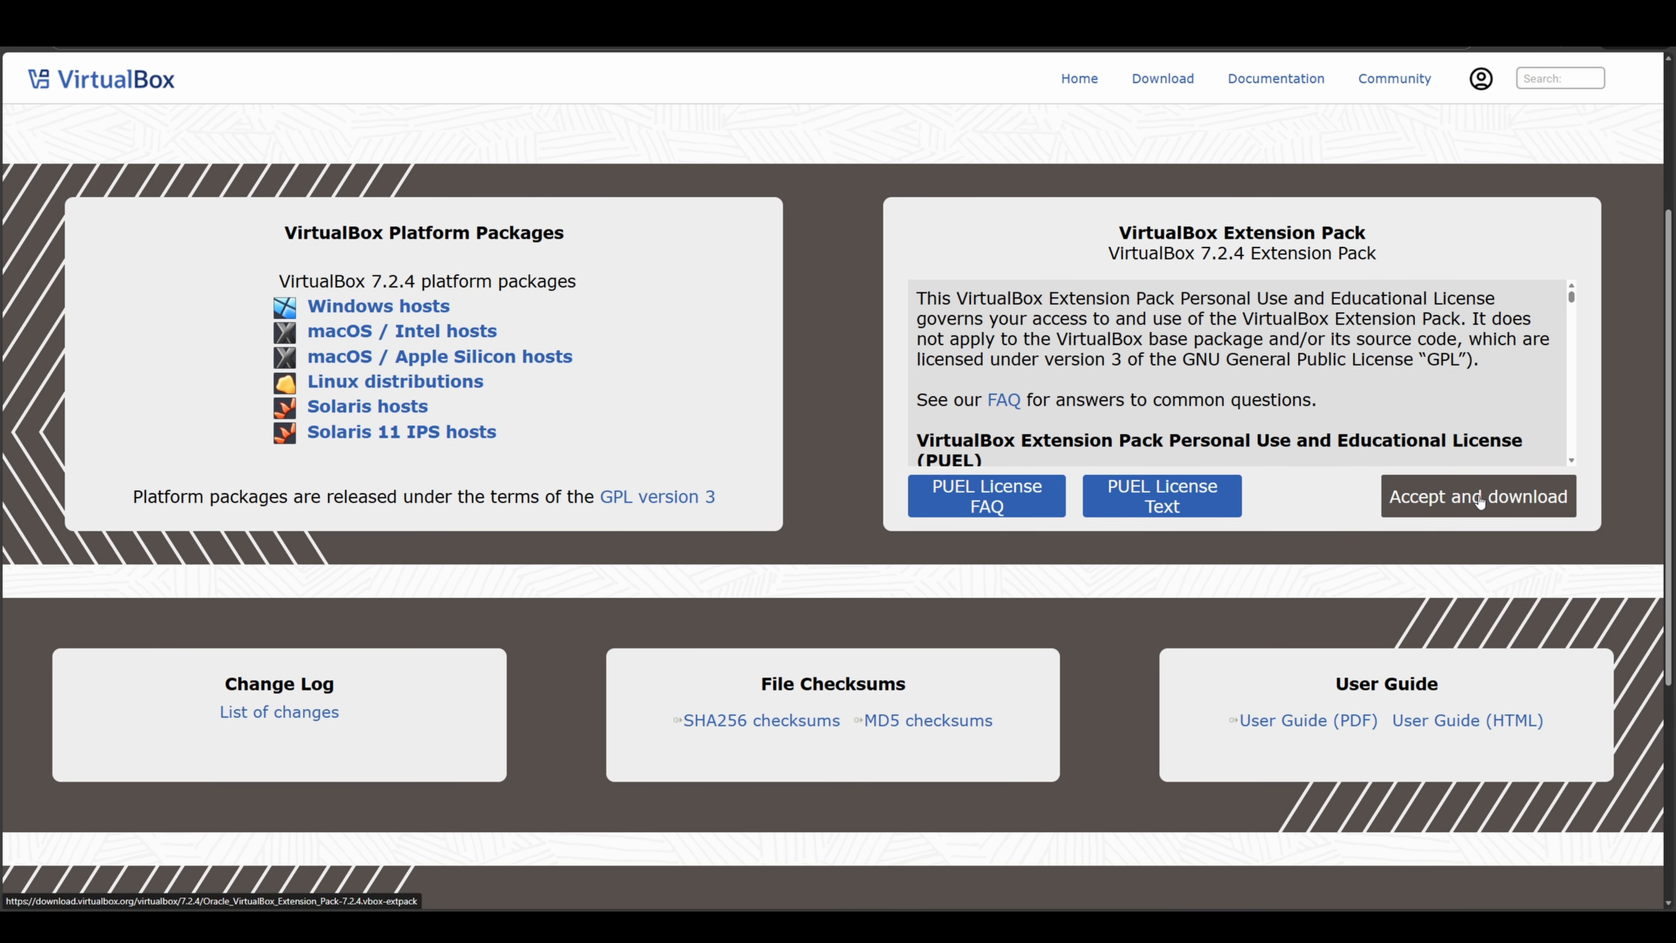
left_click(1481, 499)
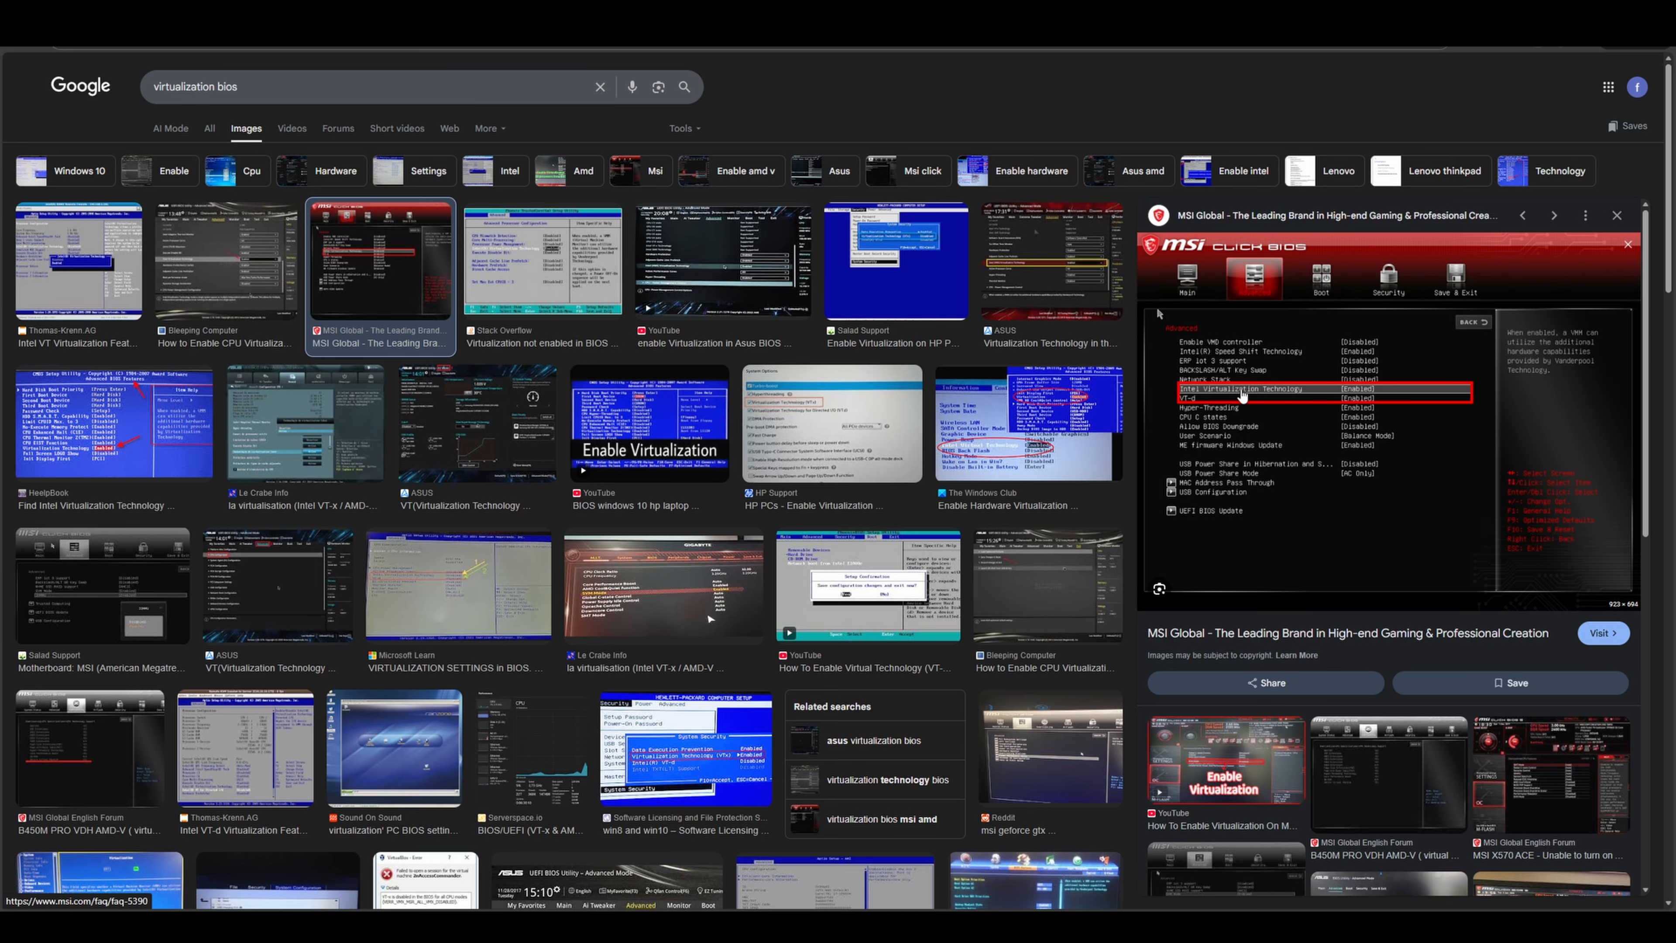
Examine the Windows Club and Thomas-Krenn example images of the BIOS virtualization setting
left_click(1002, 449)
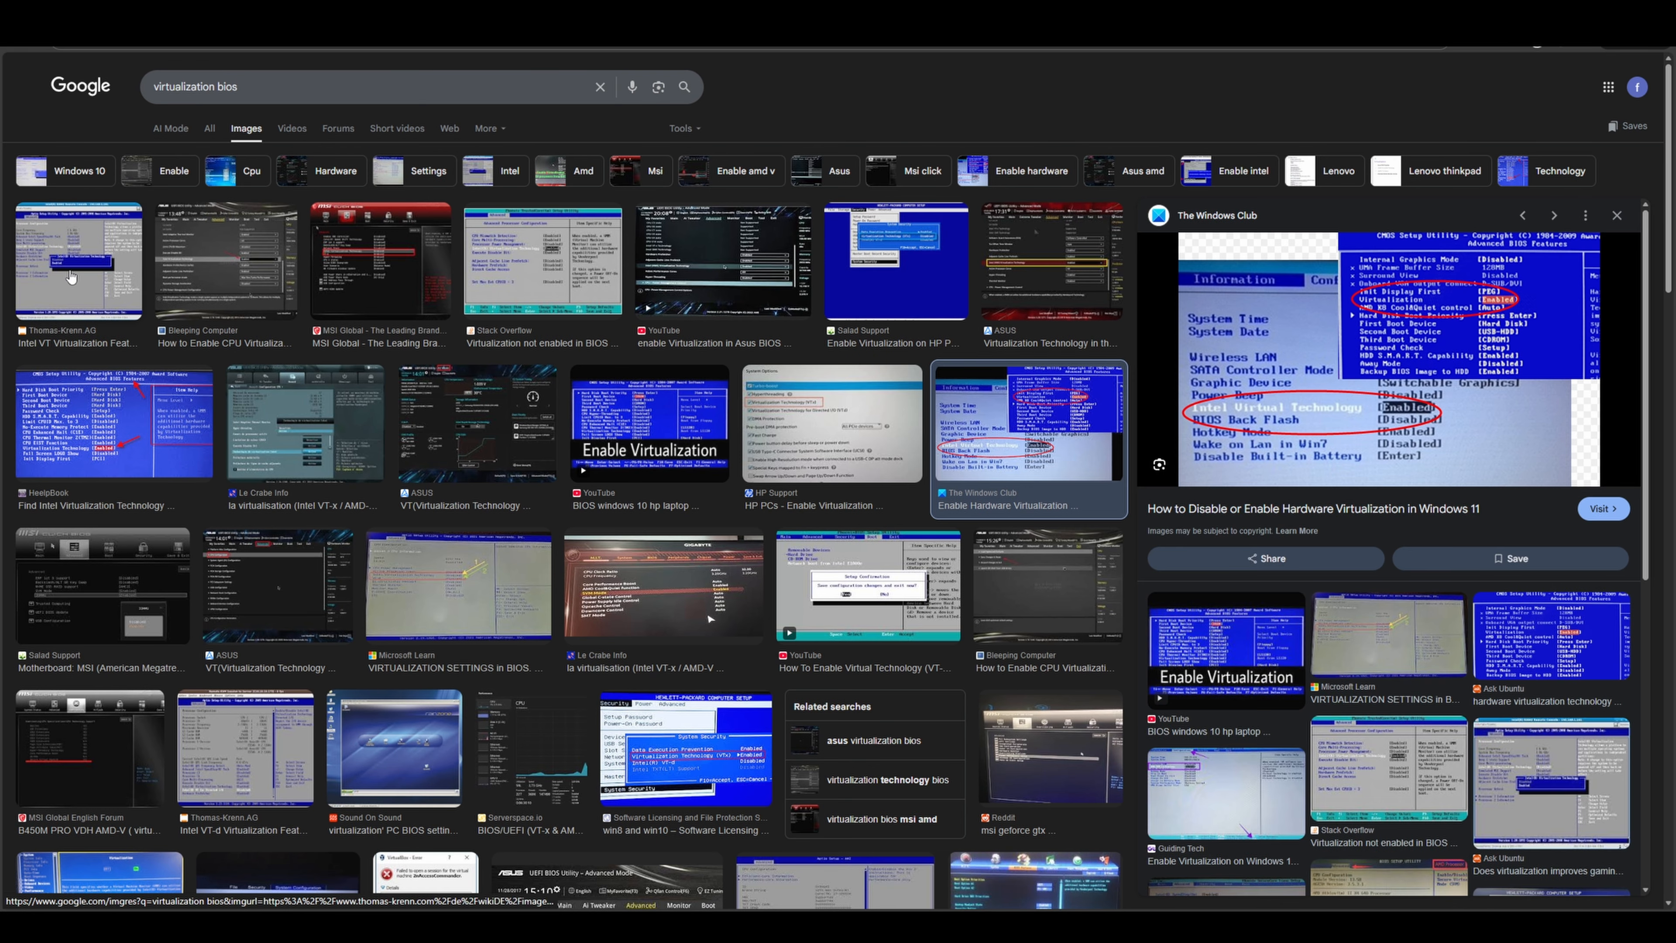
left_click(77, 291)
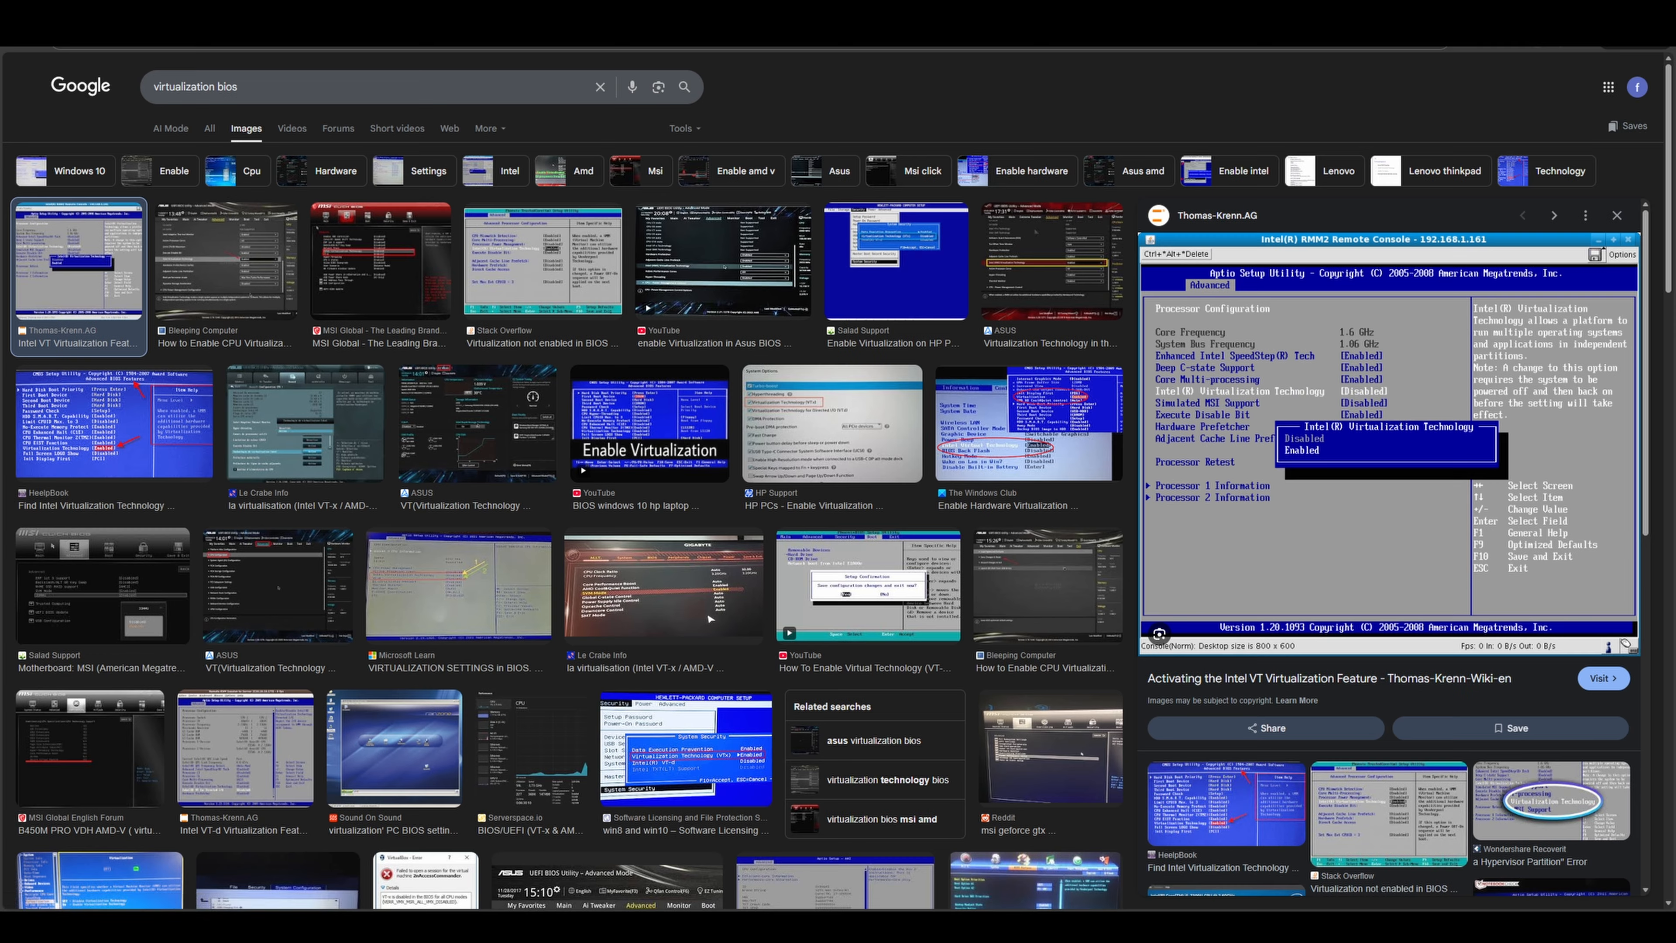
Switch to Oracle VirtualBox Manager and begin a new virtual machine named "windows 11"
mouse_move(1128, 927)
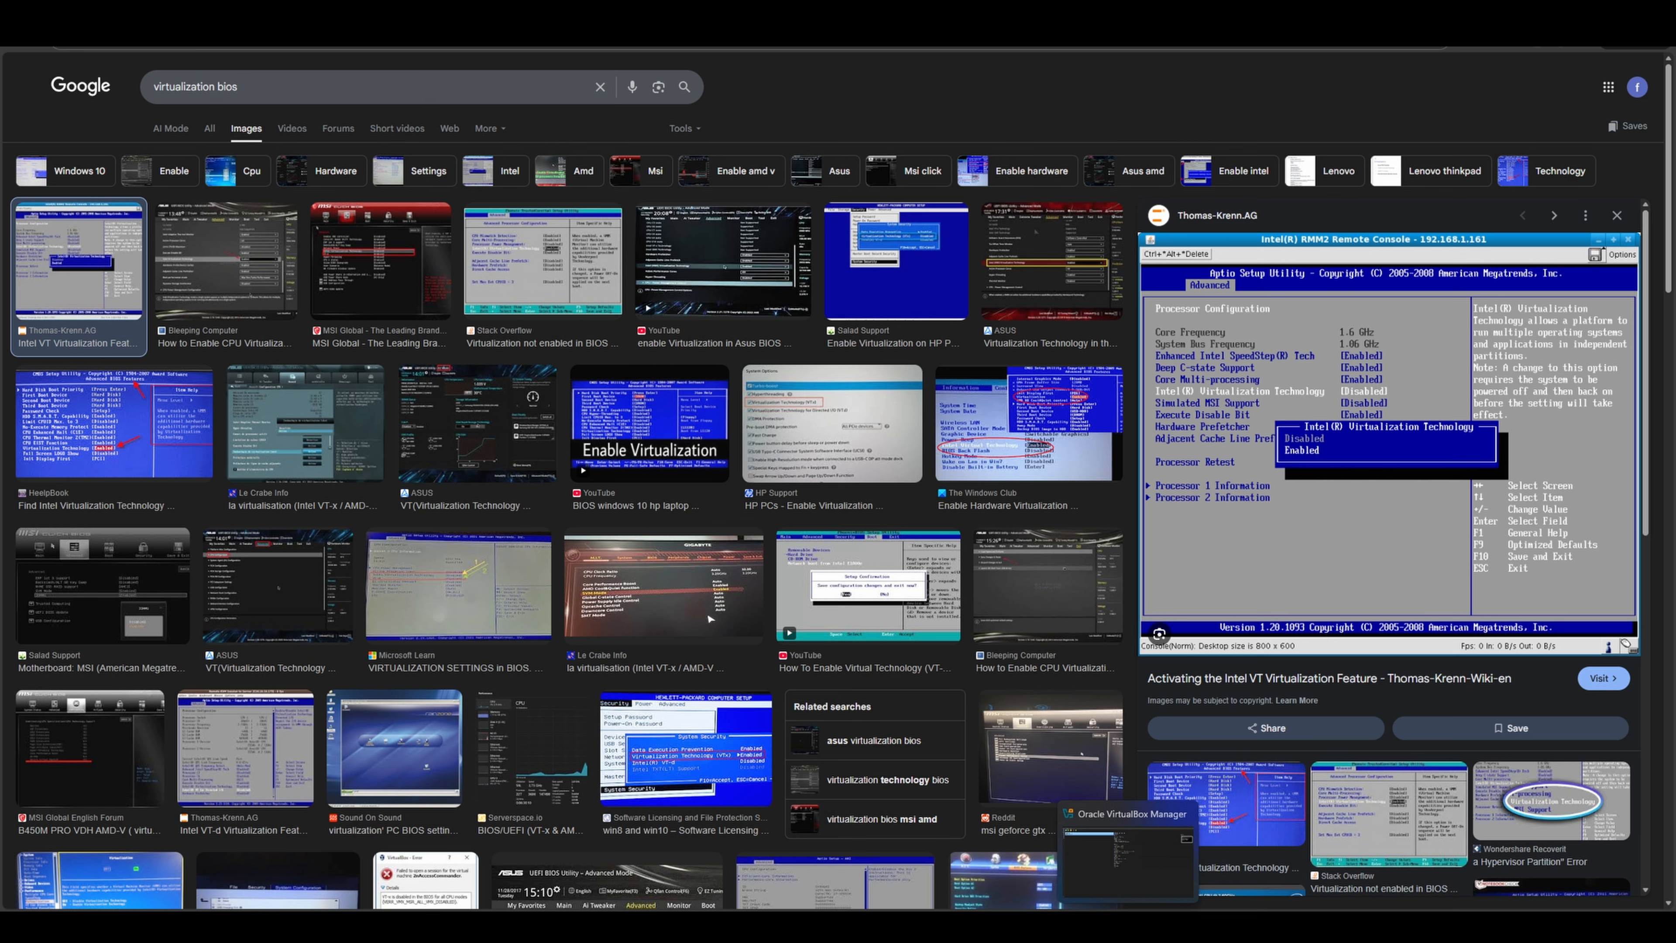
left_click(1128, 855)
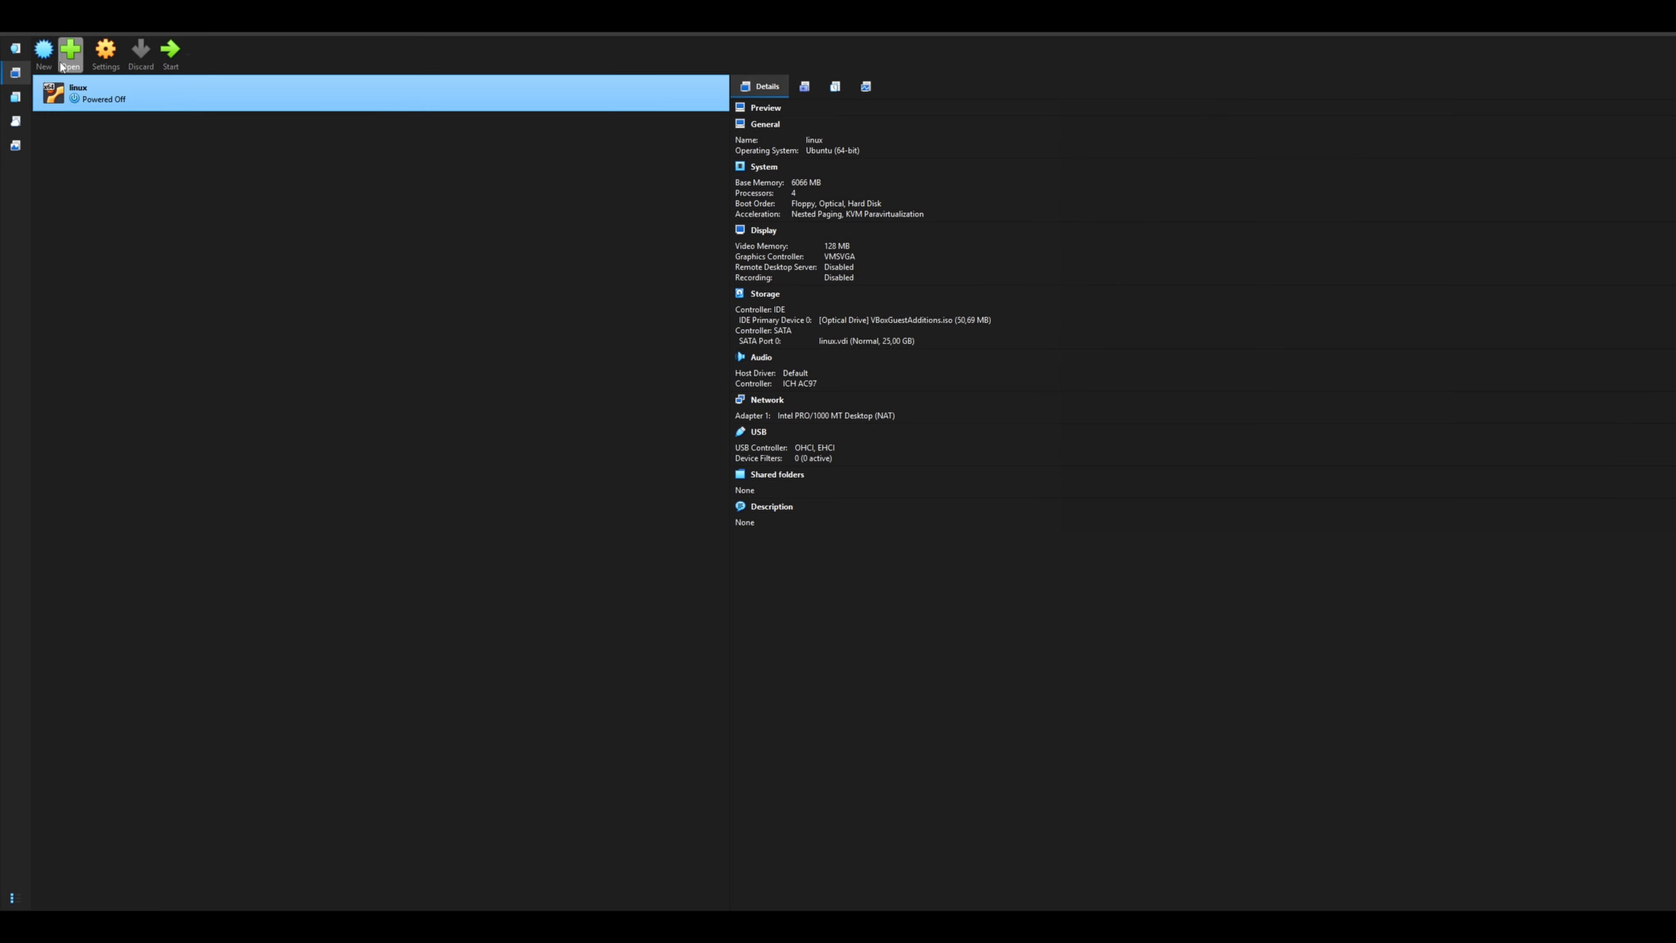
left_click(45, 59)
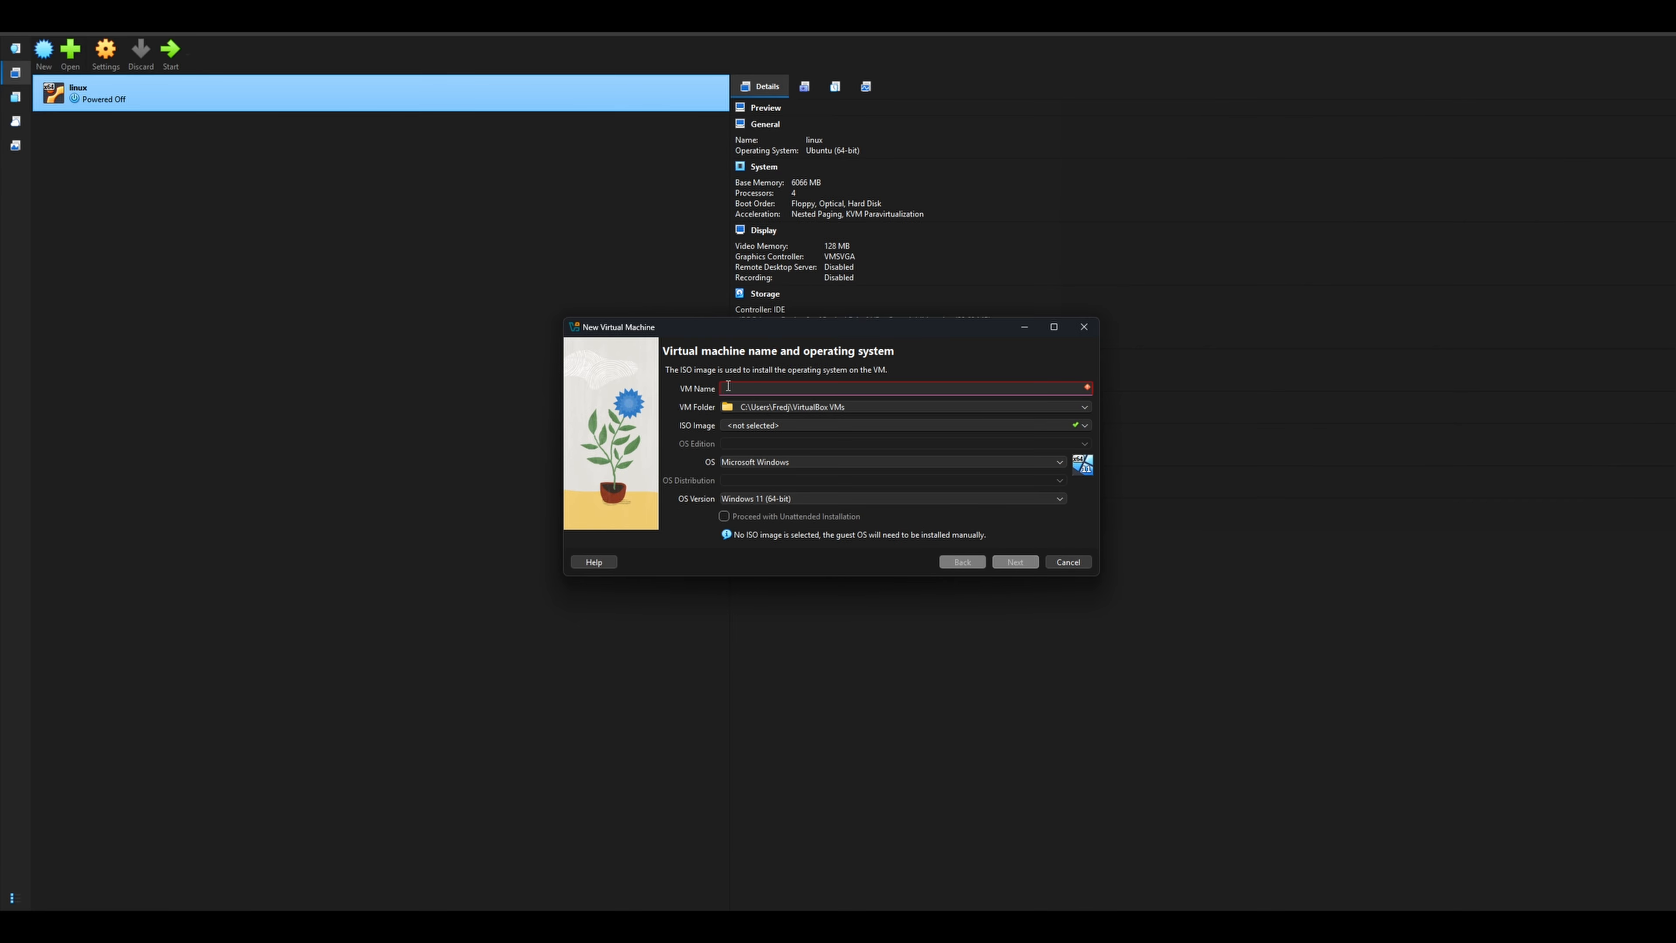
type("windows")
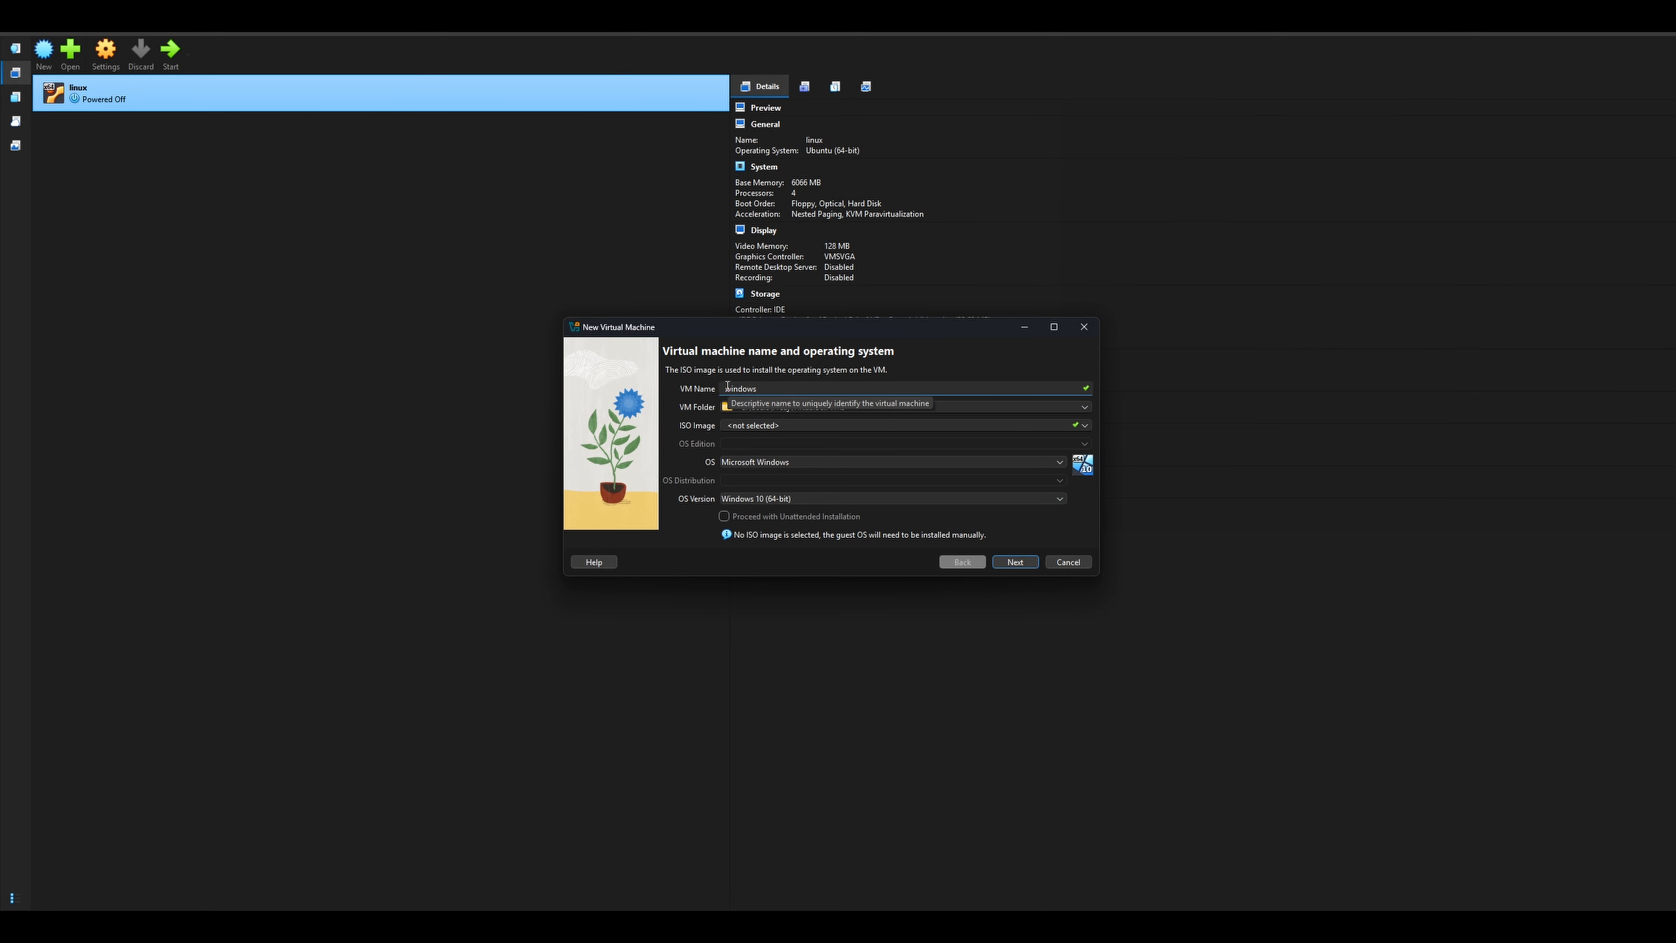
type("11")
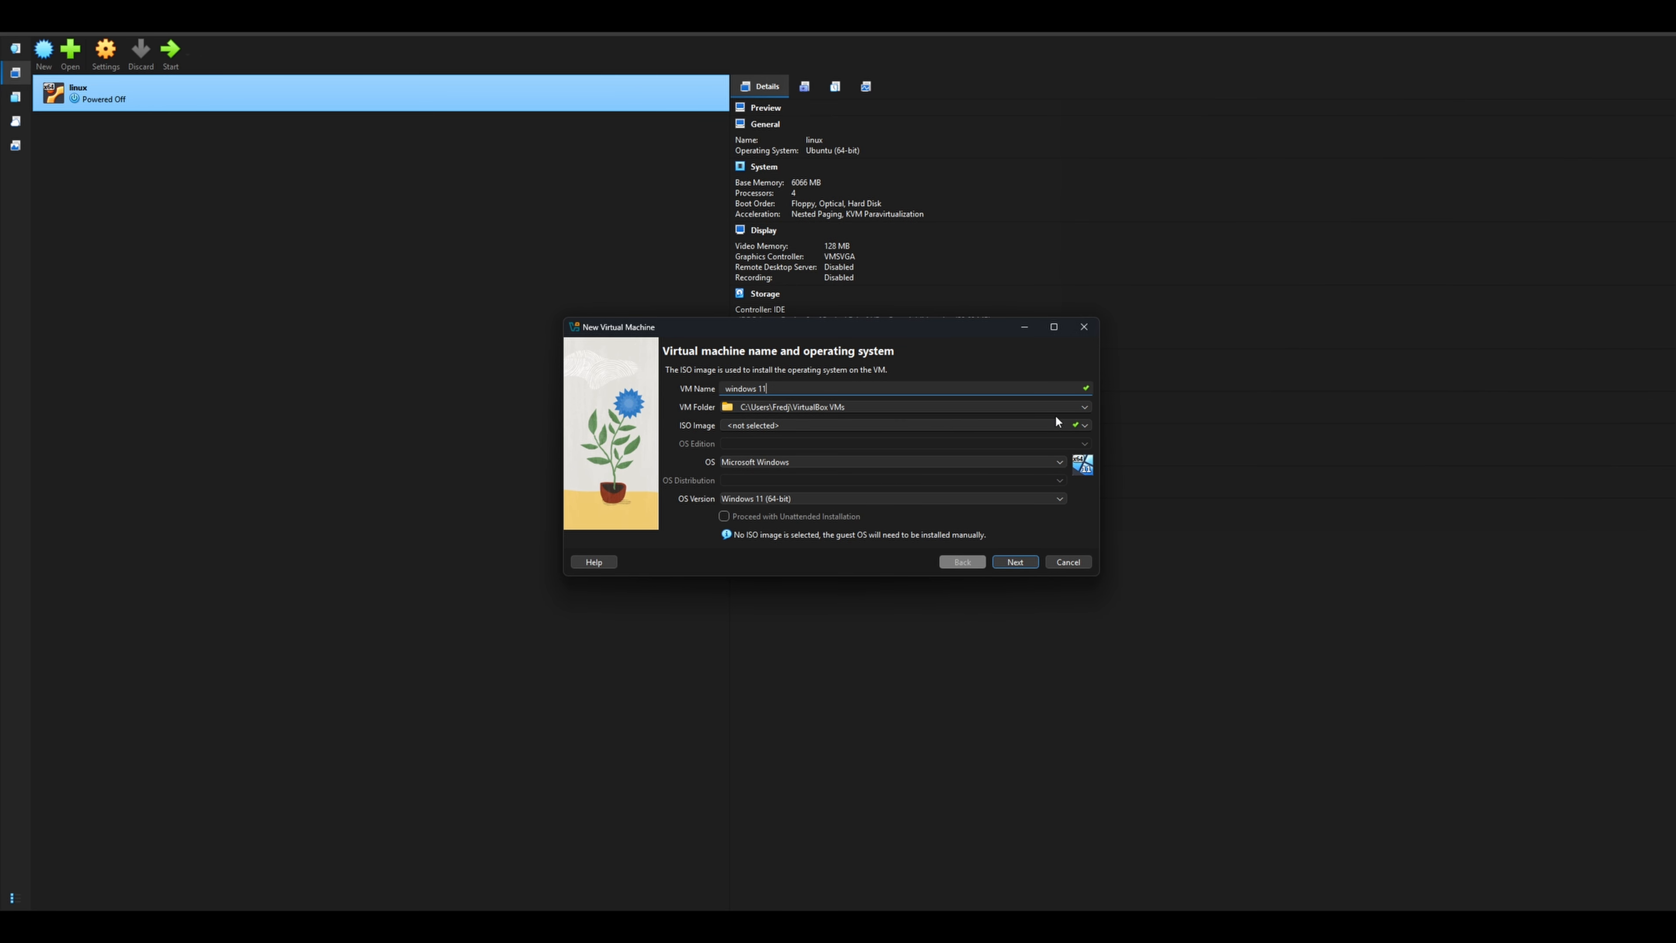
Load Win11_25H2_English_x64.iso from the Nouveau dossier (4) folder as the virtual machine's ISO image
left_click(1079, 426)
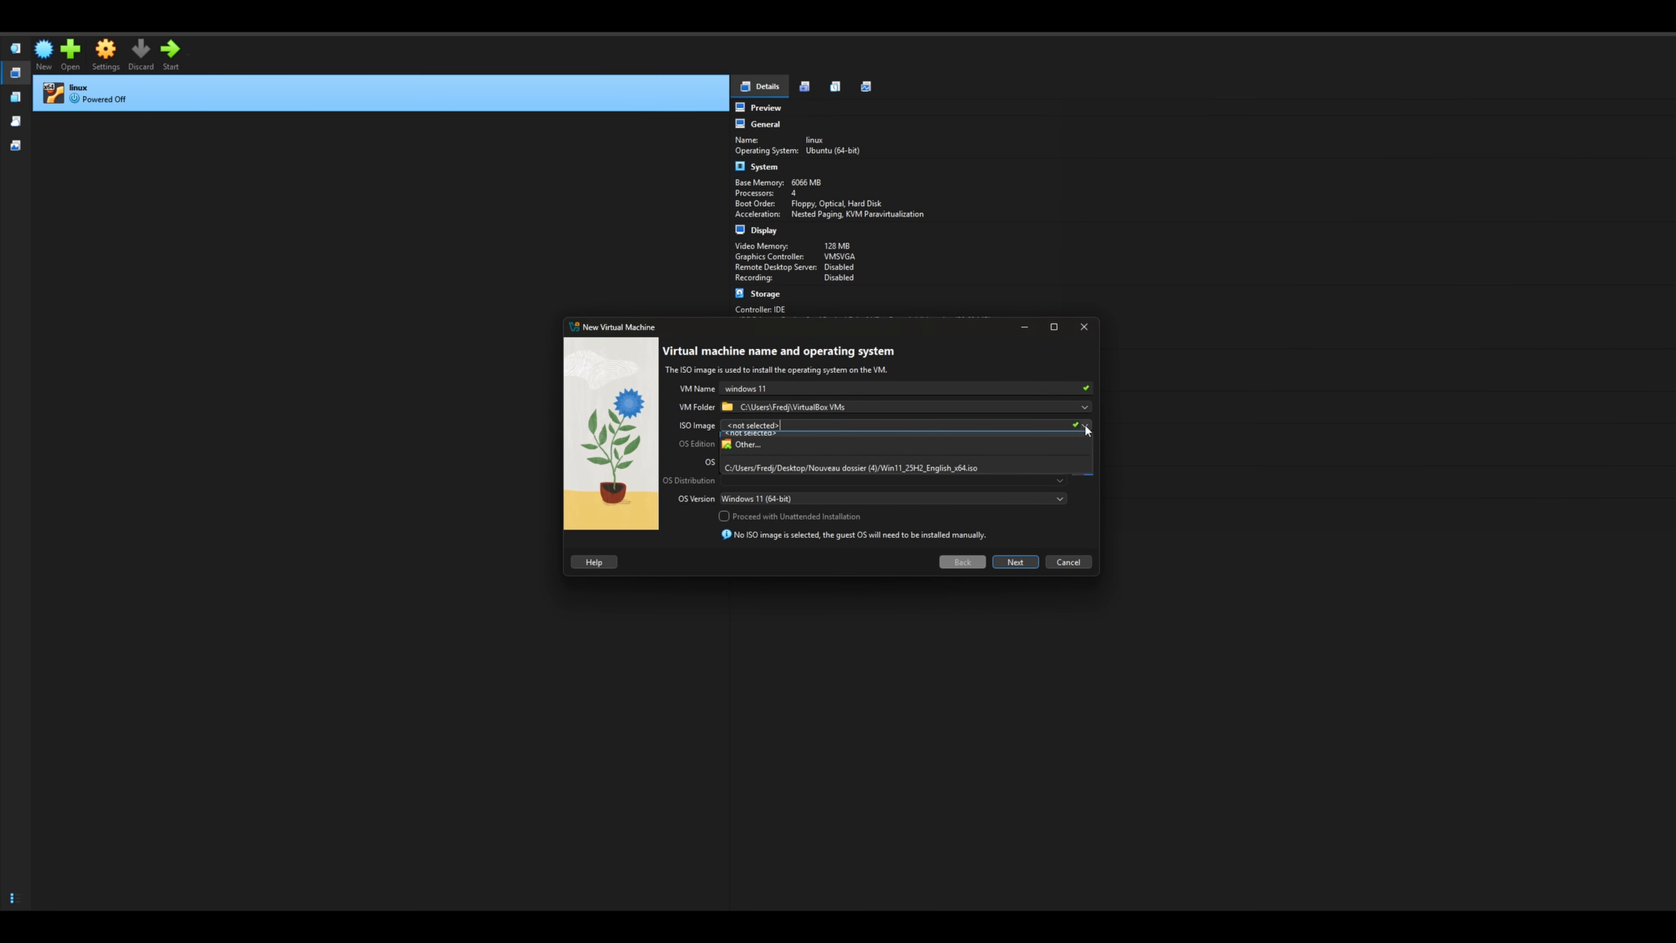
left_click(740, 449)
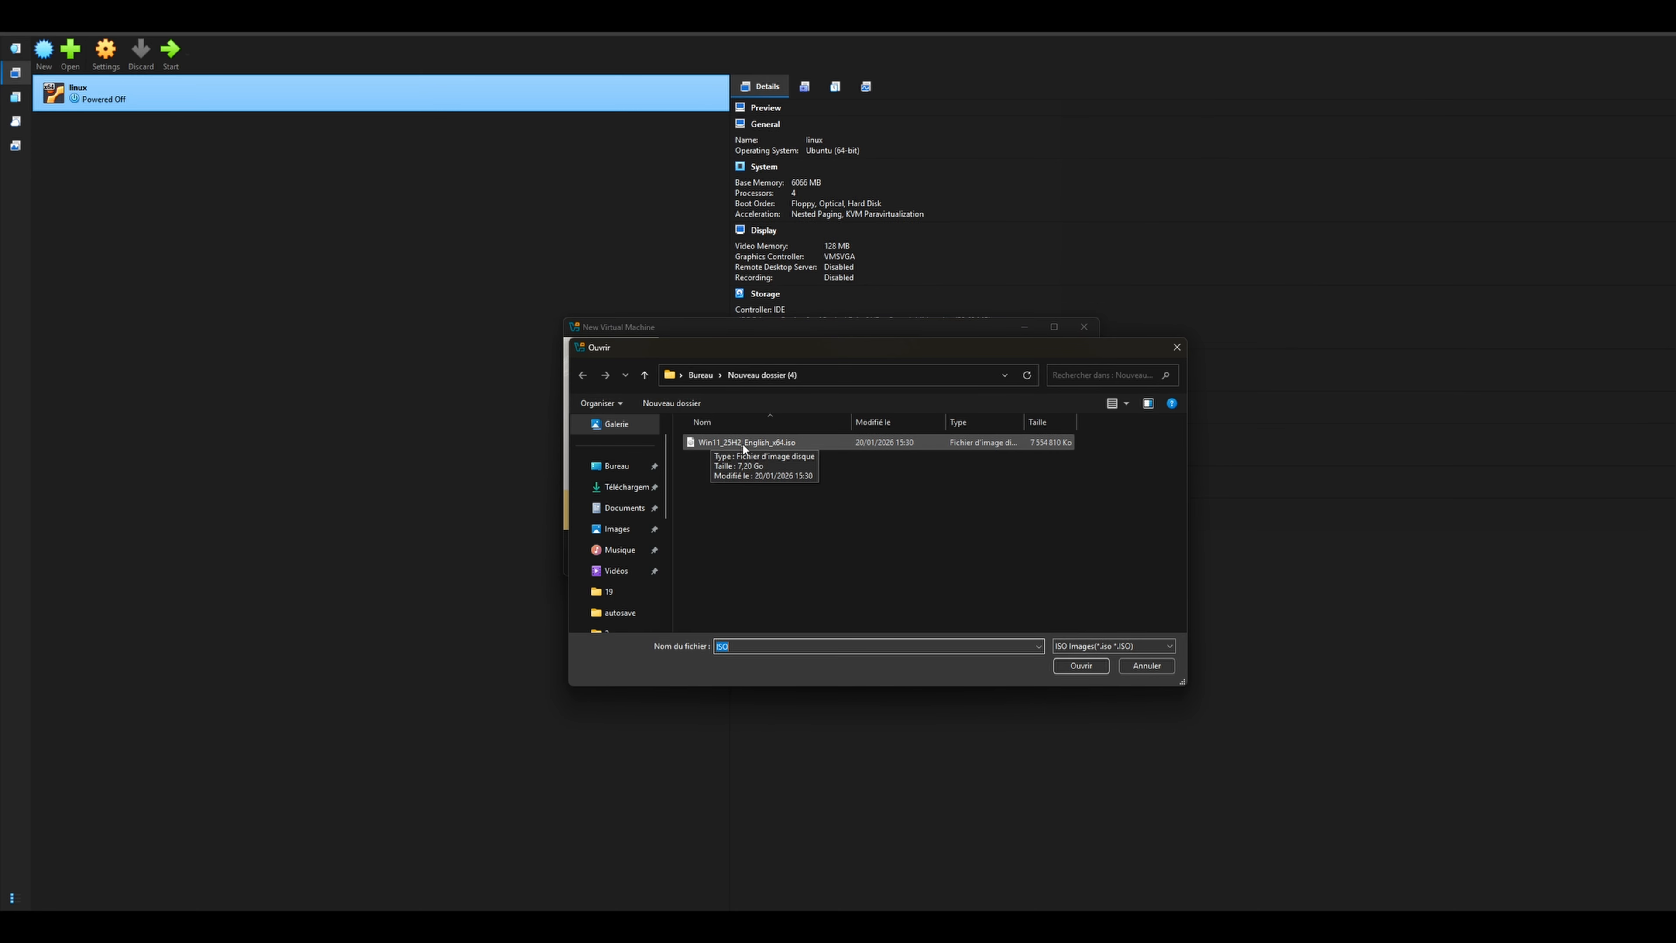
left_click(729, 441)
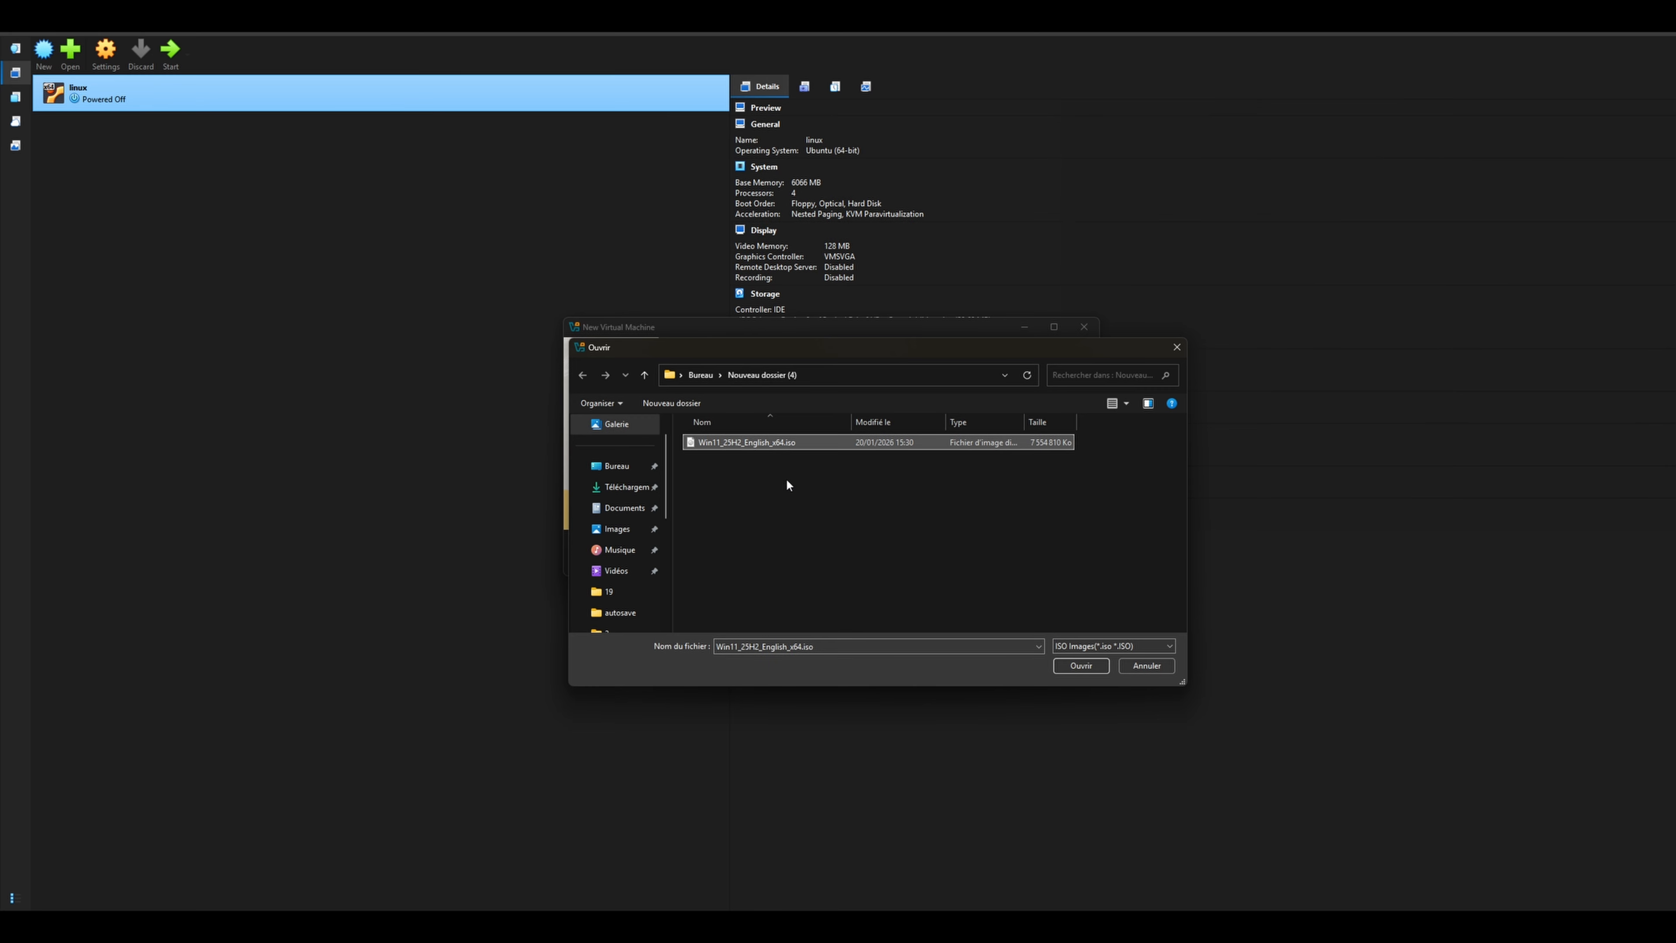
left_click(1070, 665)
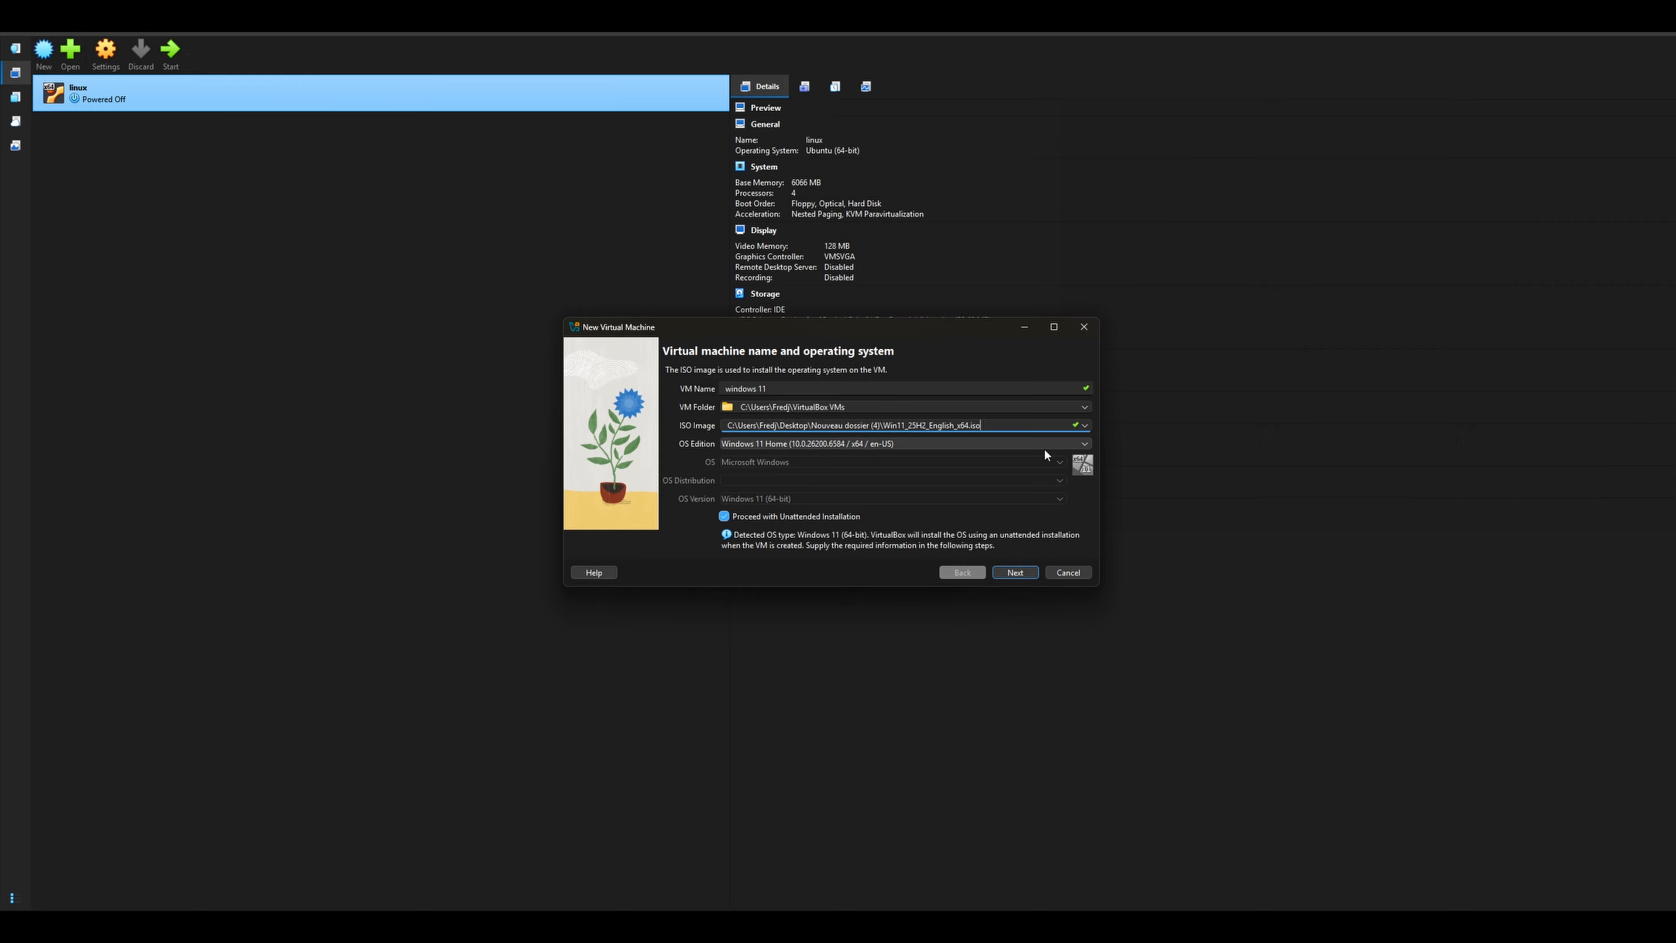
Set the OS edition to Windows 11 Pro, disable unattended installation and continue to the virtual hardware settings
left_click(1081, 444)
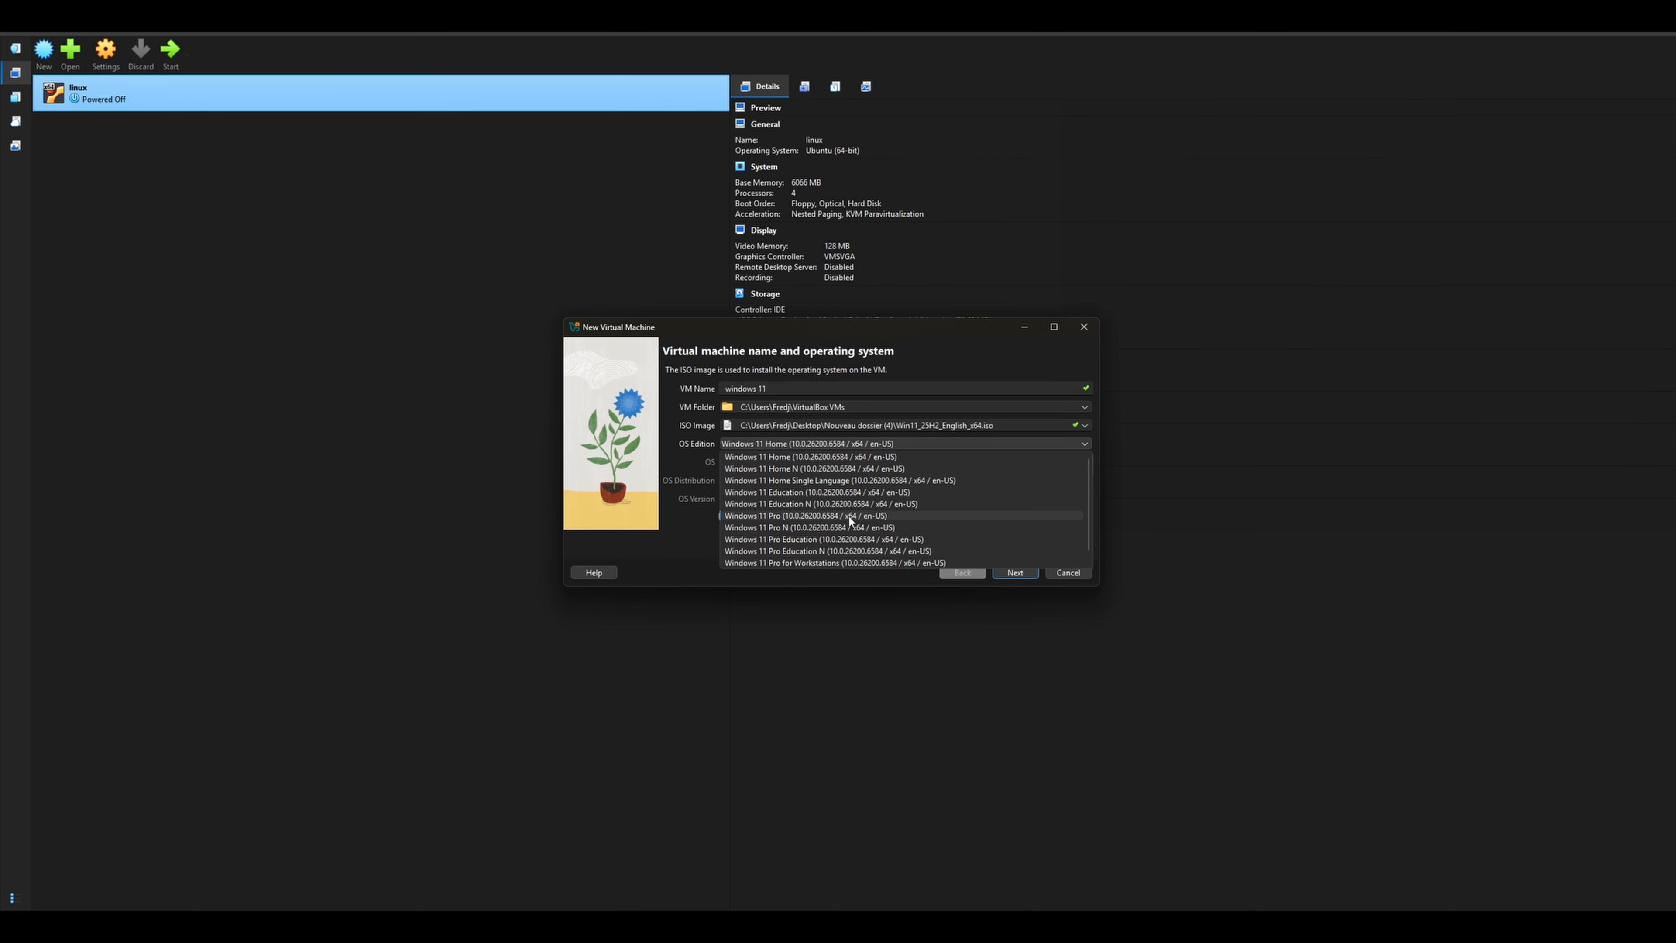
left_click(790, 516)
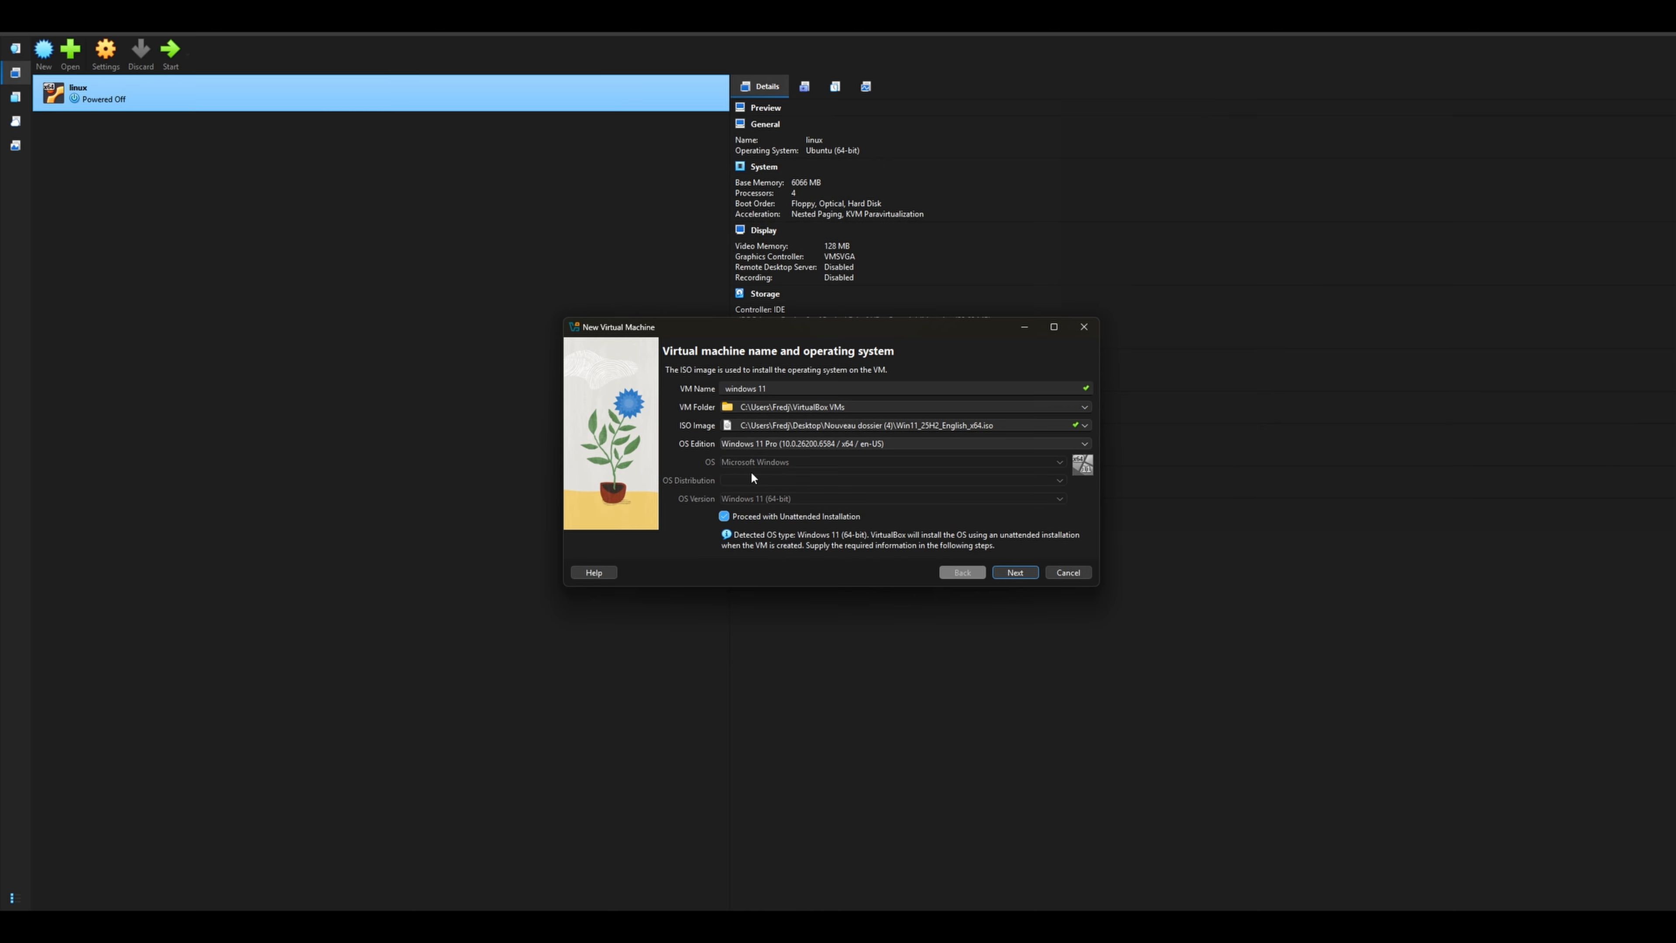
left_click(744, 519)
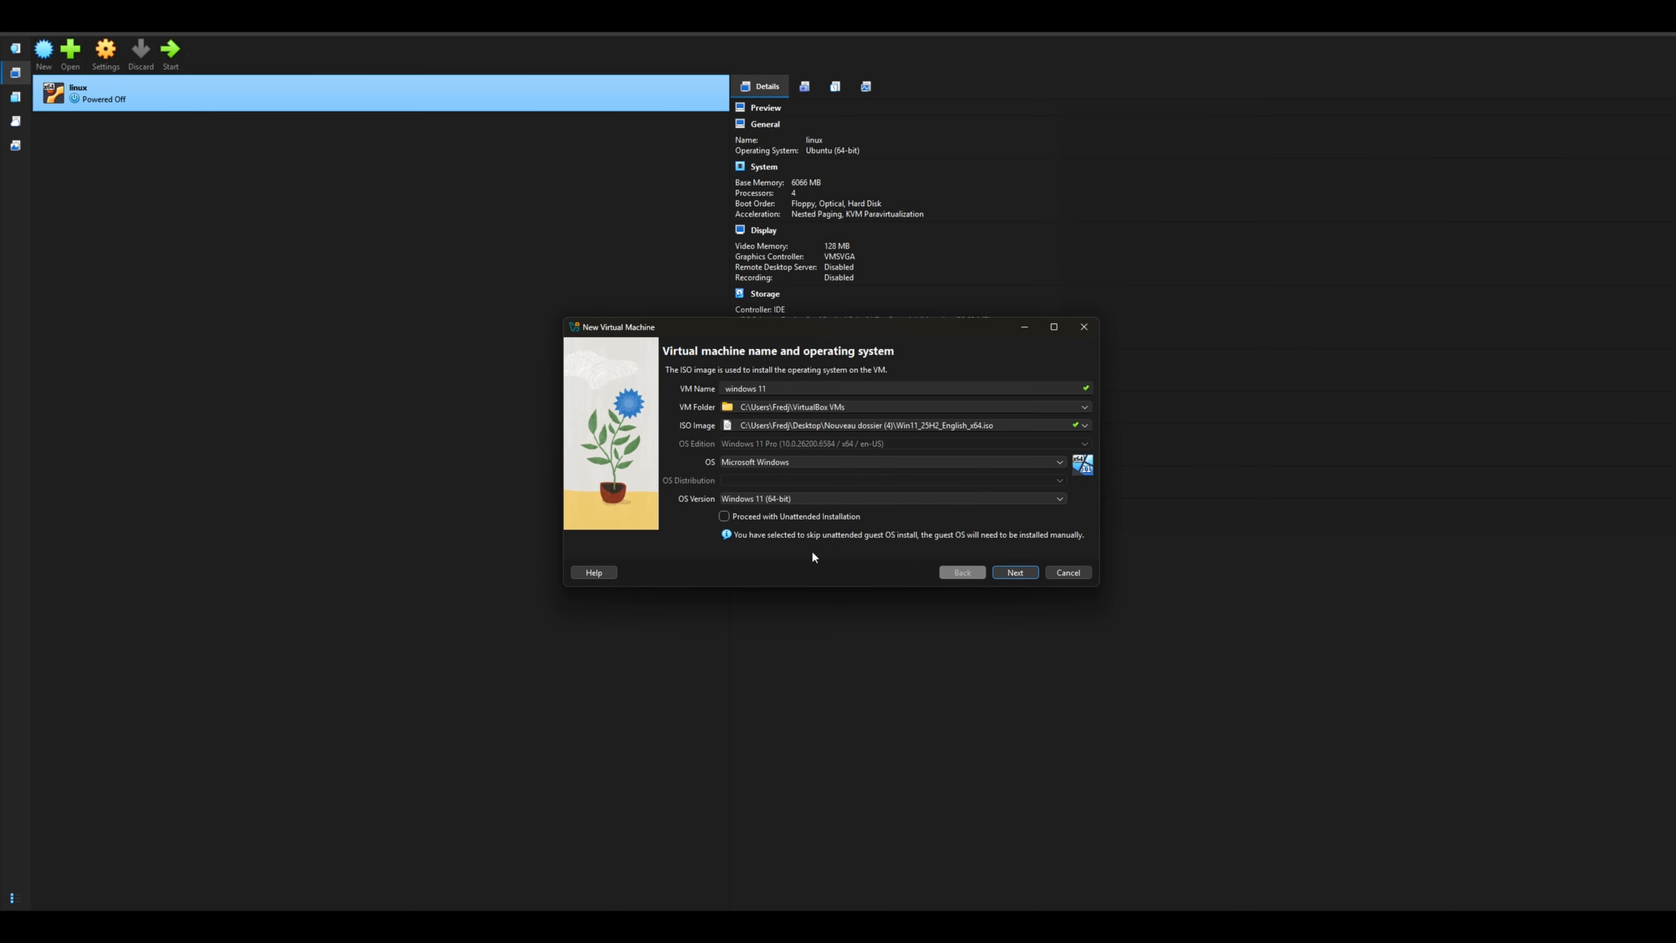
left_click(1001, 574)
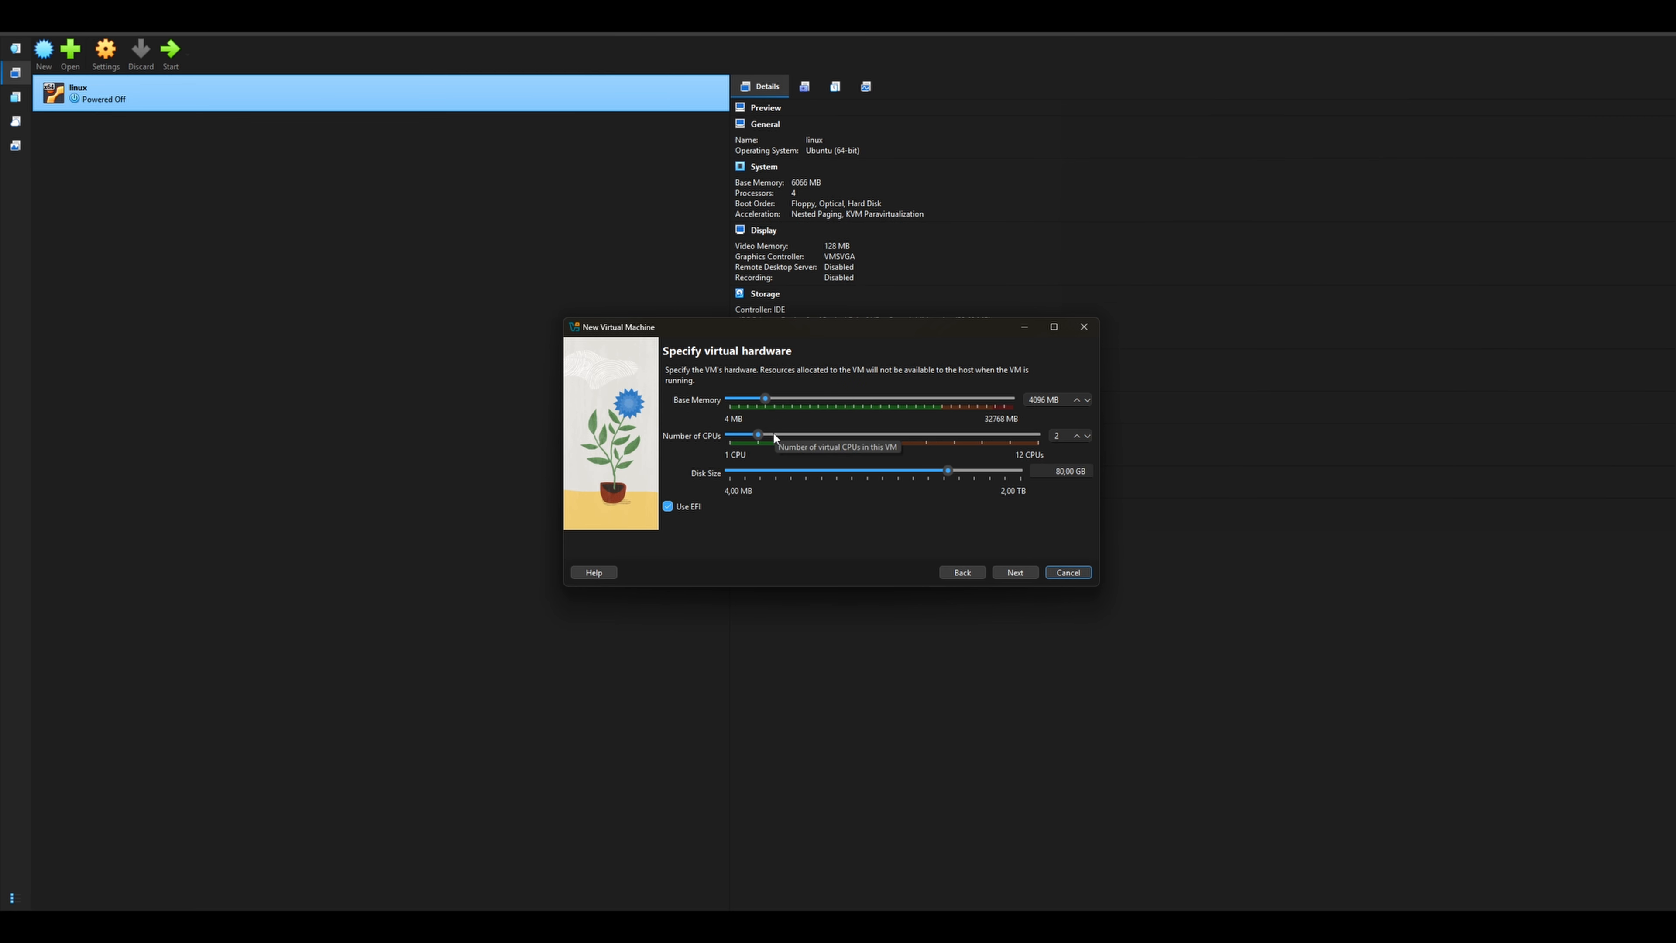
Allocate 8192 MB of base memory and 4 CPUs, and finish creating the virtual machine
left_click_drag(765, 399, 798, 402)
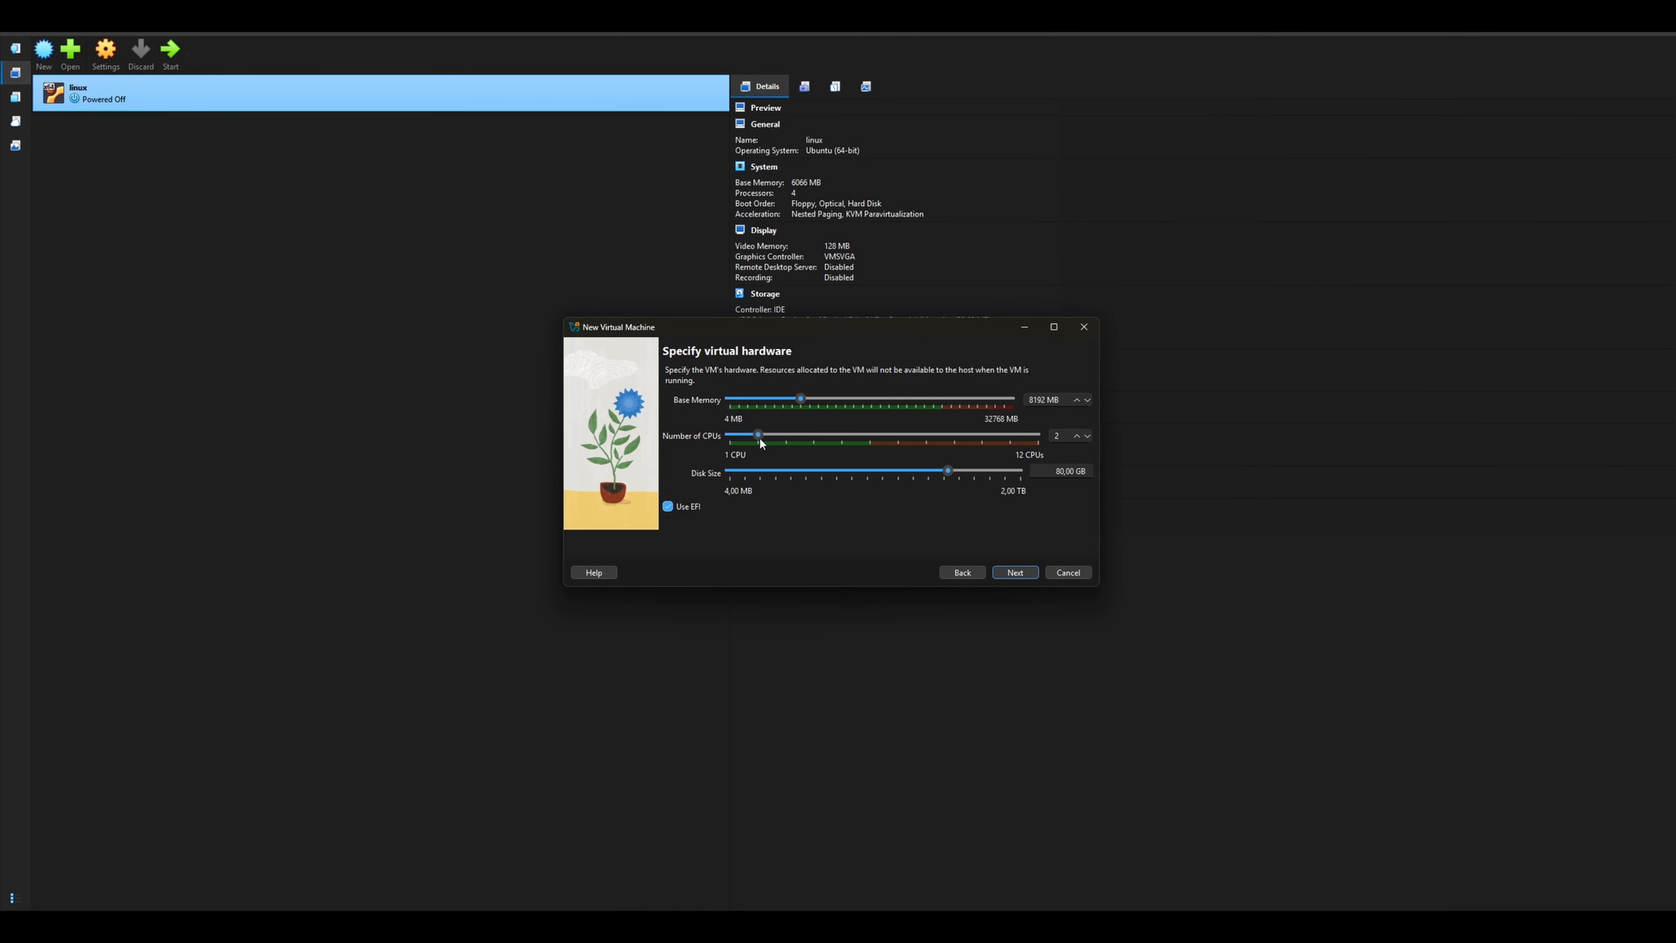
left_click_drag(768, 436, 804, 436)
left_click(1017, 573)
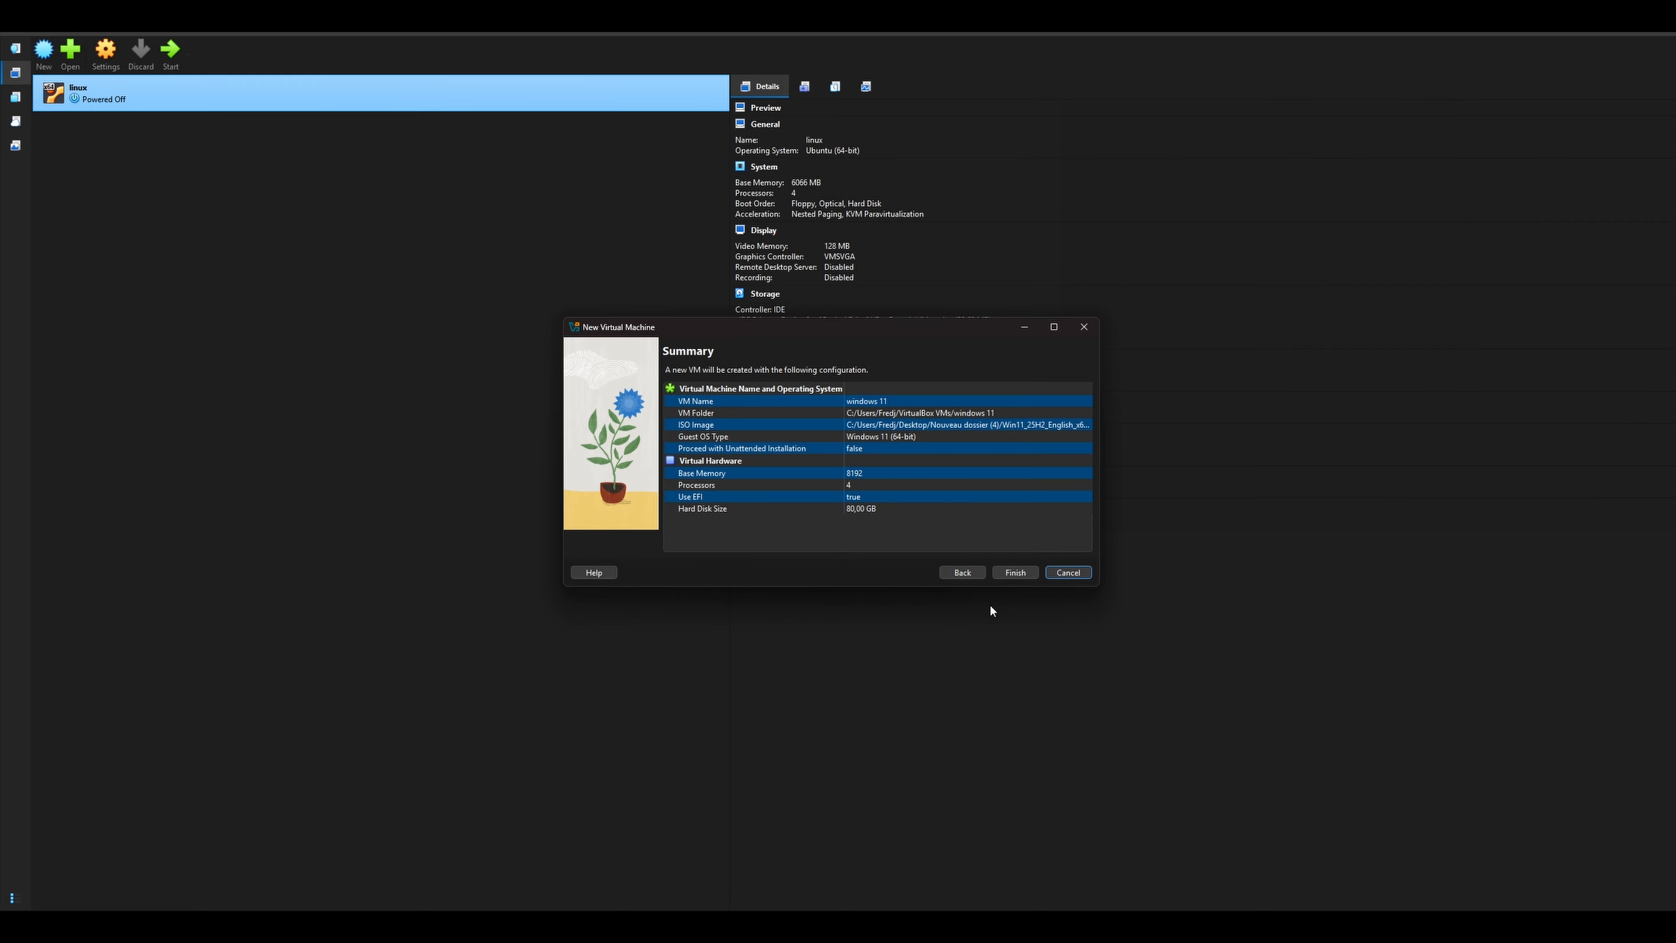
left_click(1024, 574)
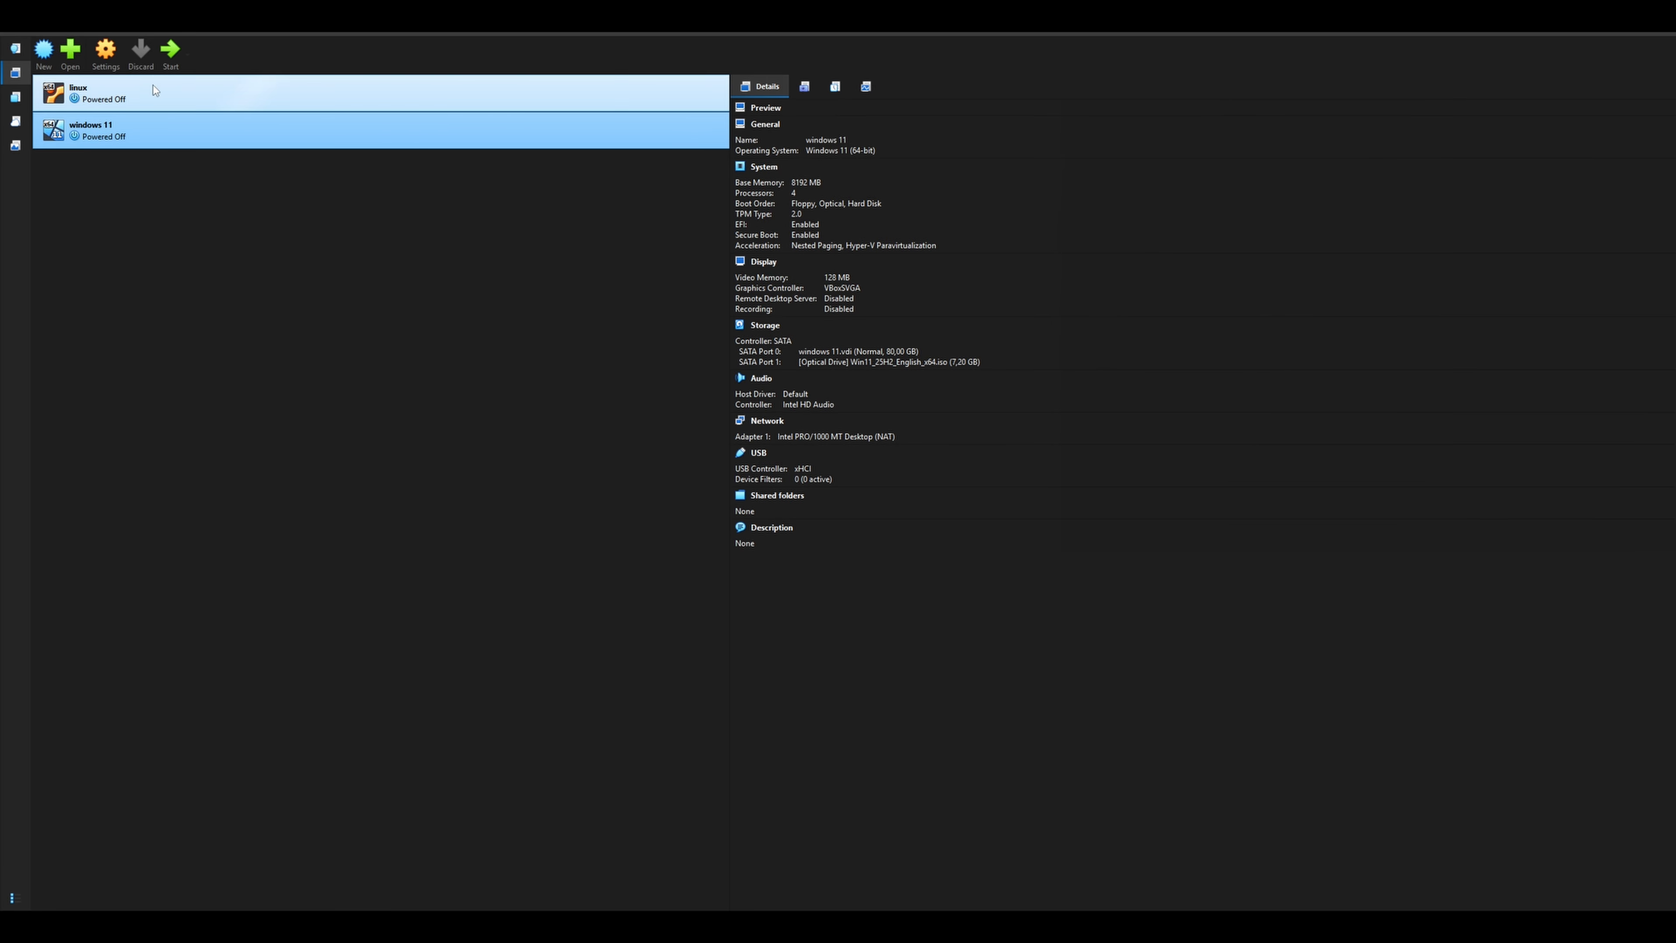
Start the windows 11 virtual machine, boot from the installation disc and accept the English (United States) language settings
left_click(170, 53)
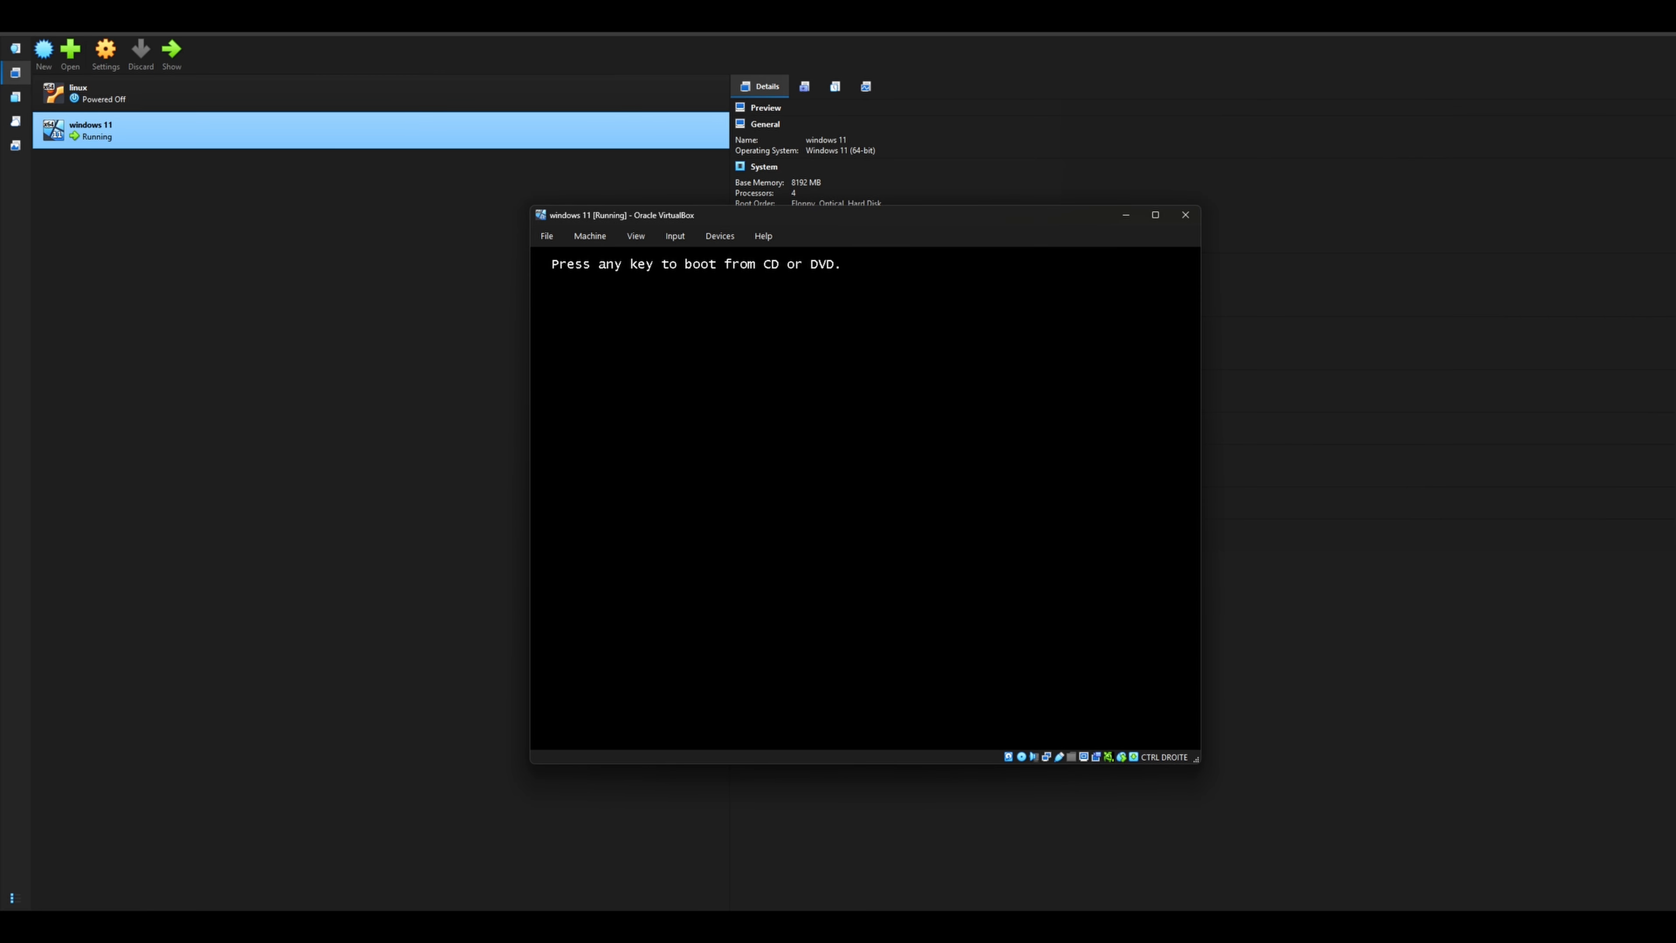
key("Return")
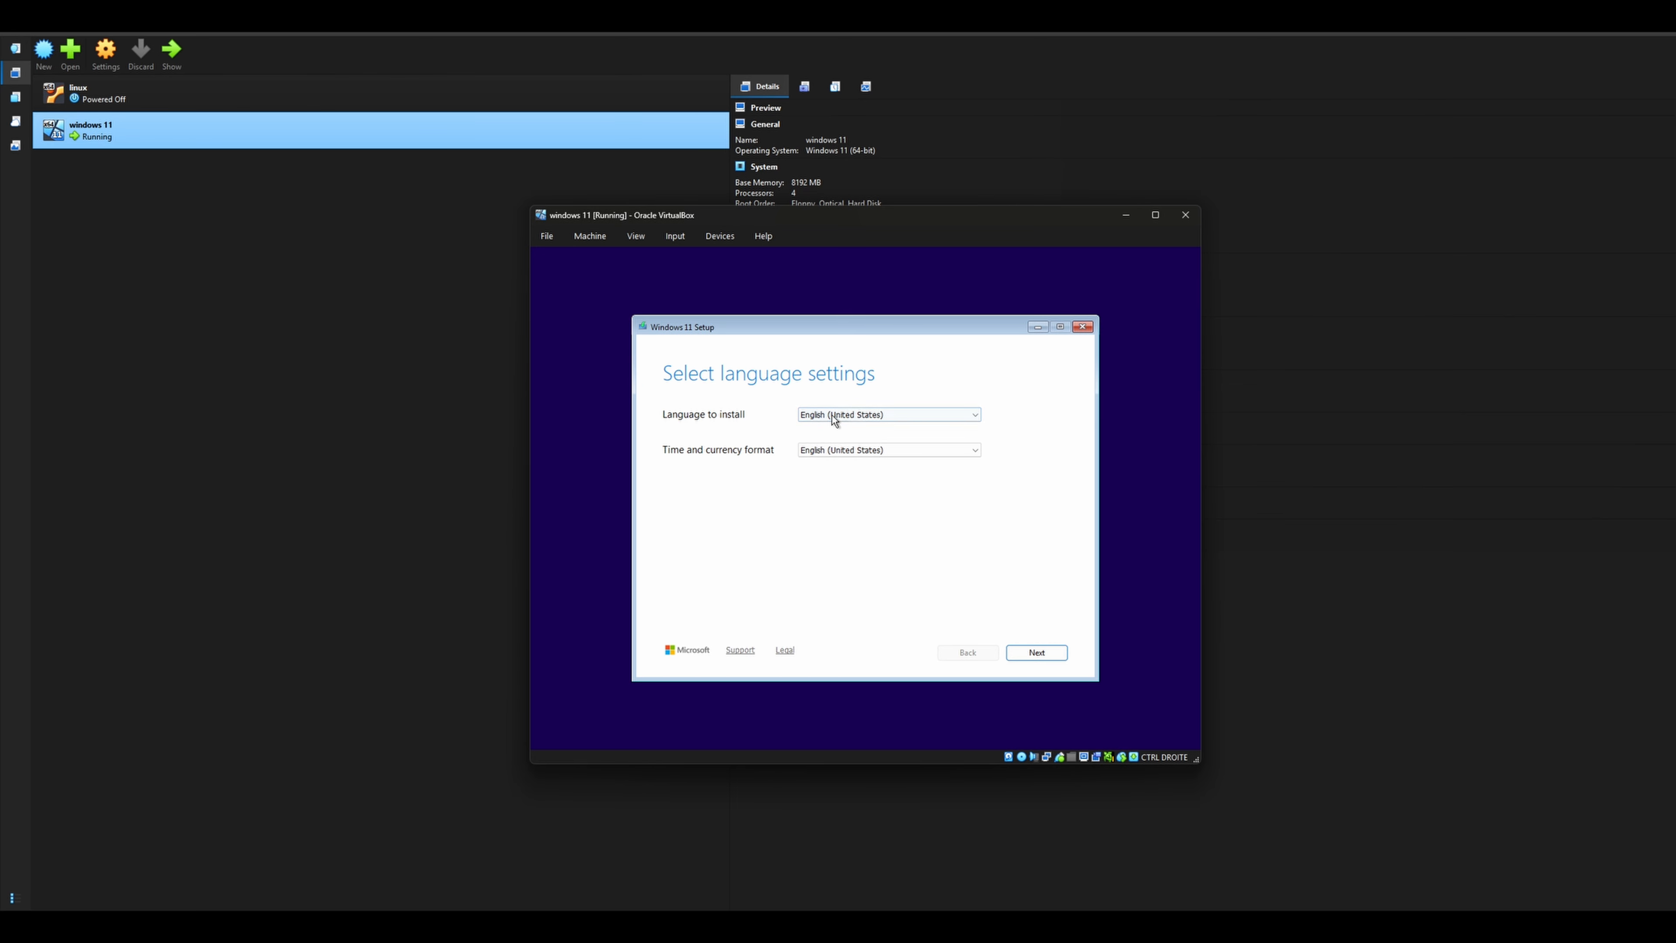
left_click(1037, 653)
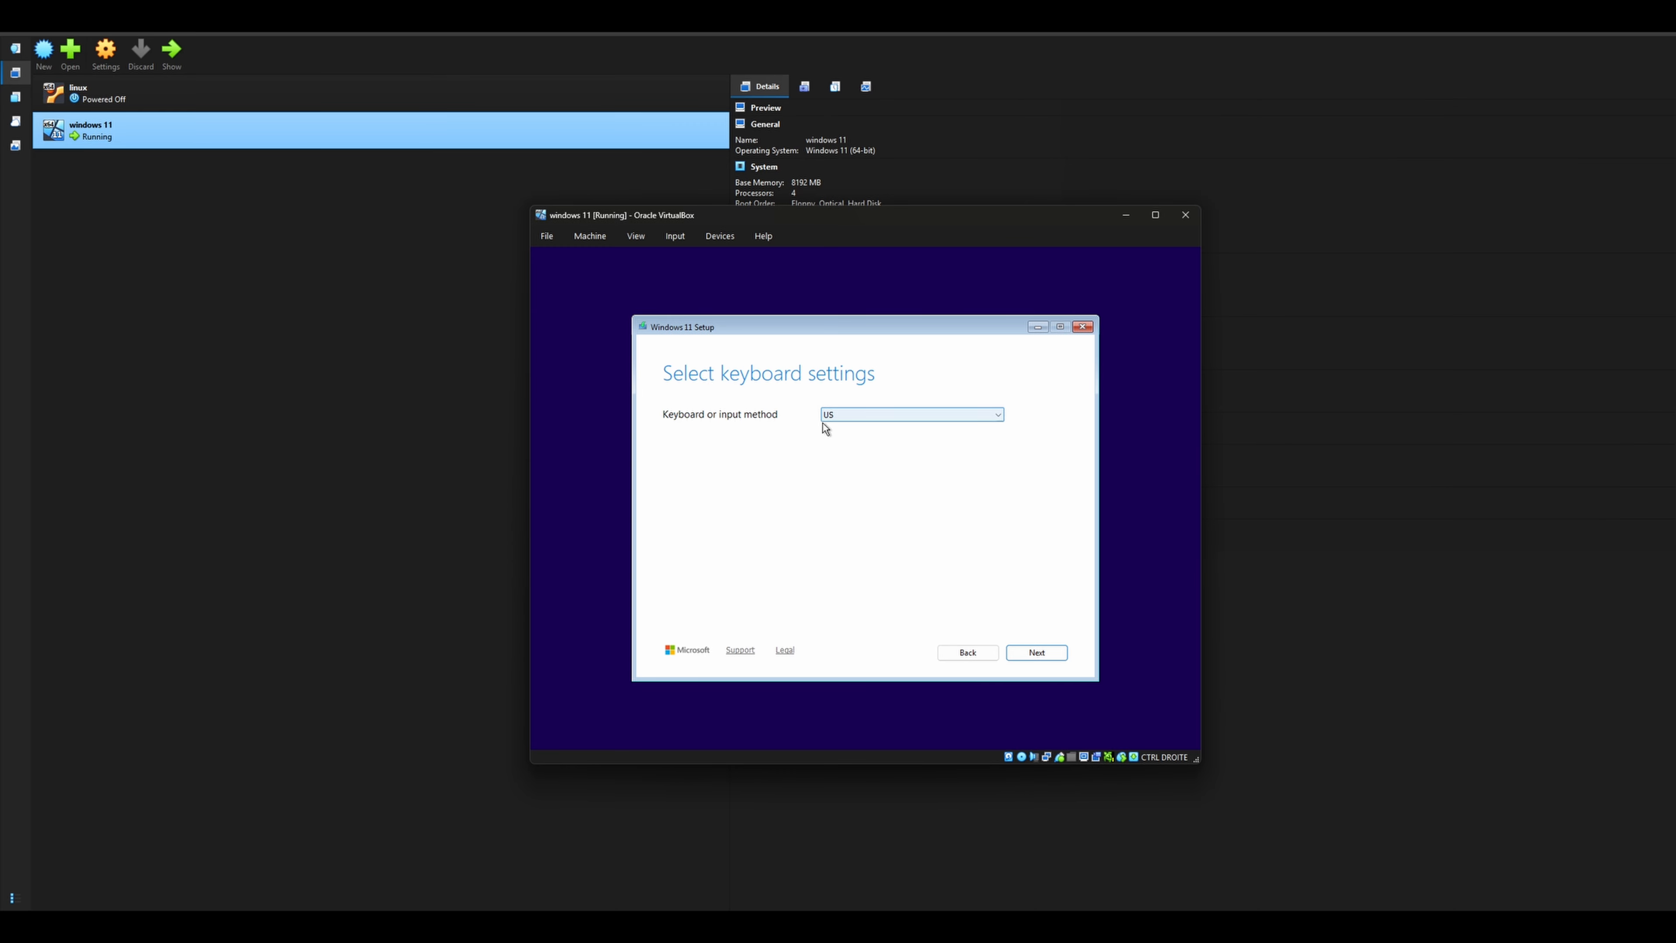
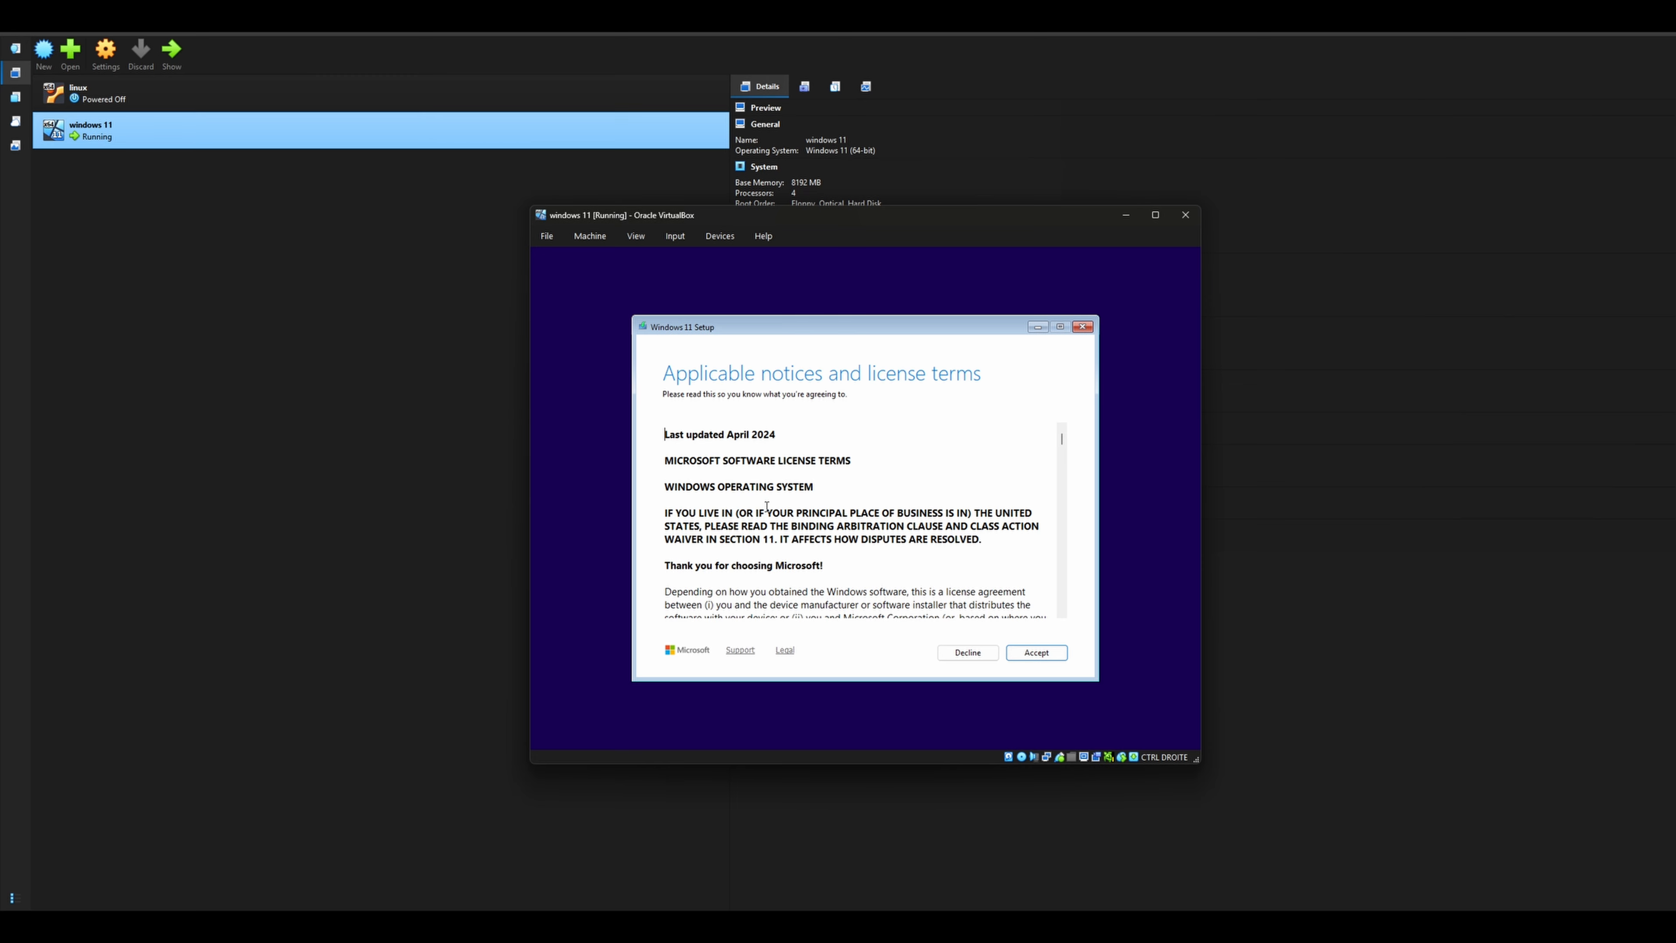
Accept the license terms and start installing Windows 11 Pro on the Disk 0 unallocated space
scroll(767, 506, "down", 10)
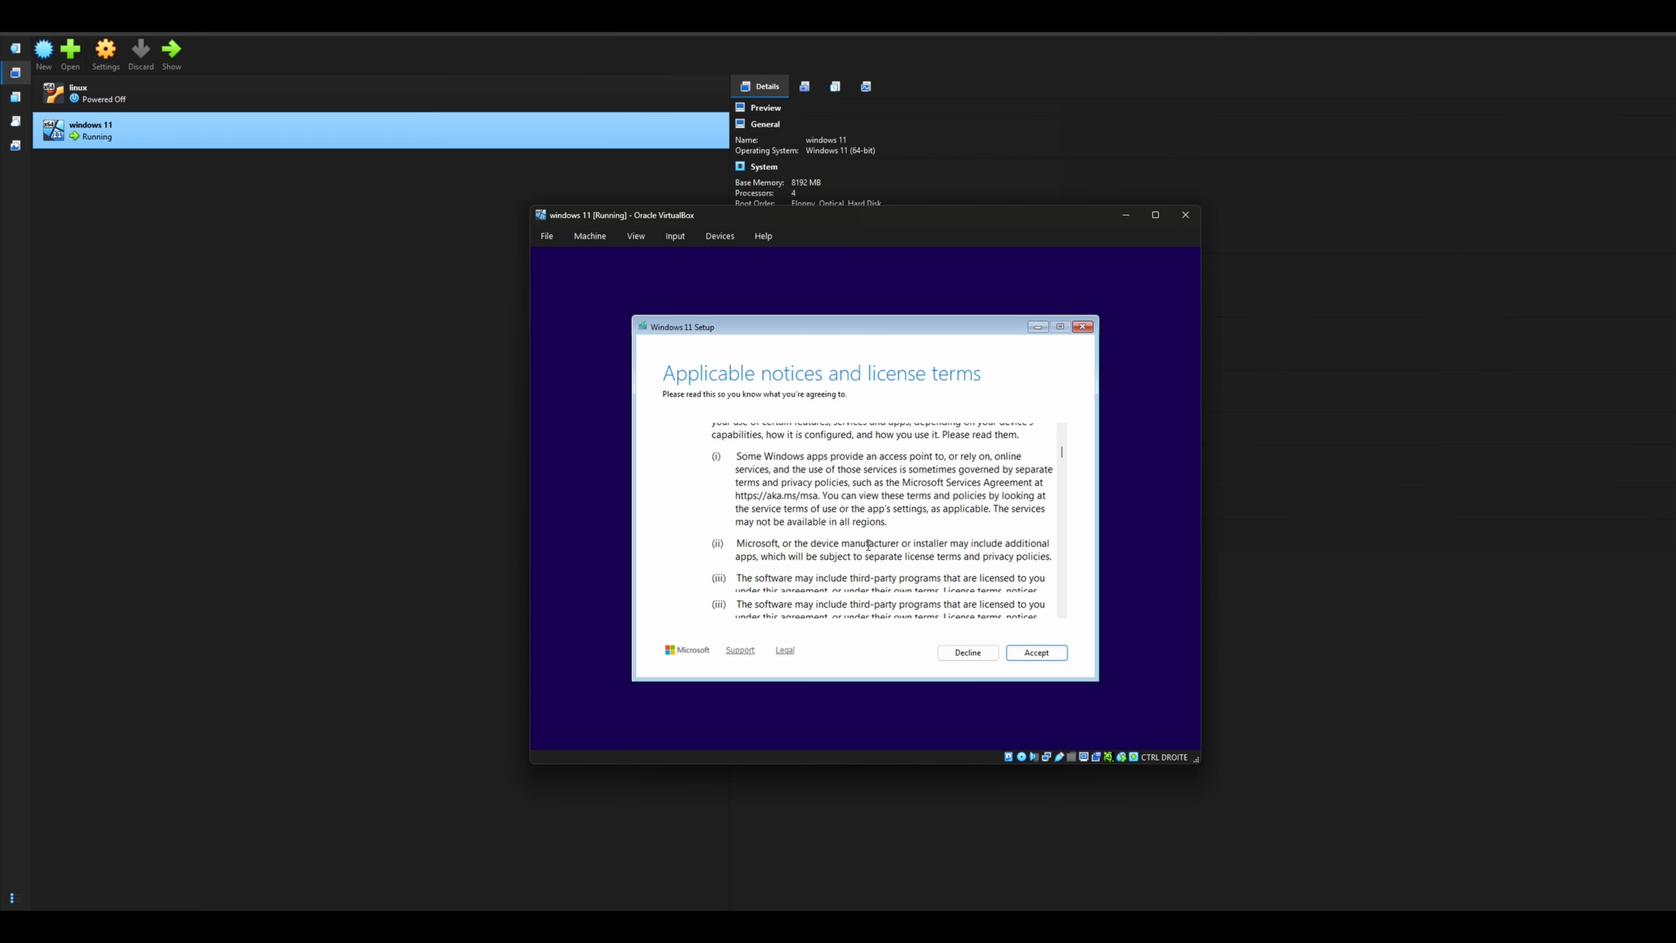
scroll(868, 545, "down", 3)
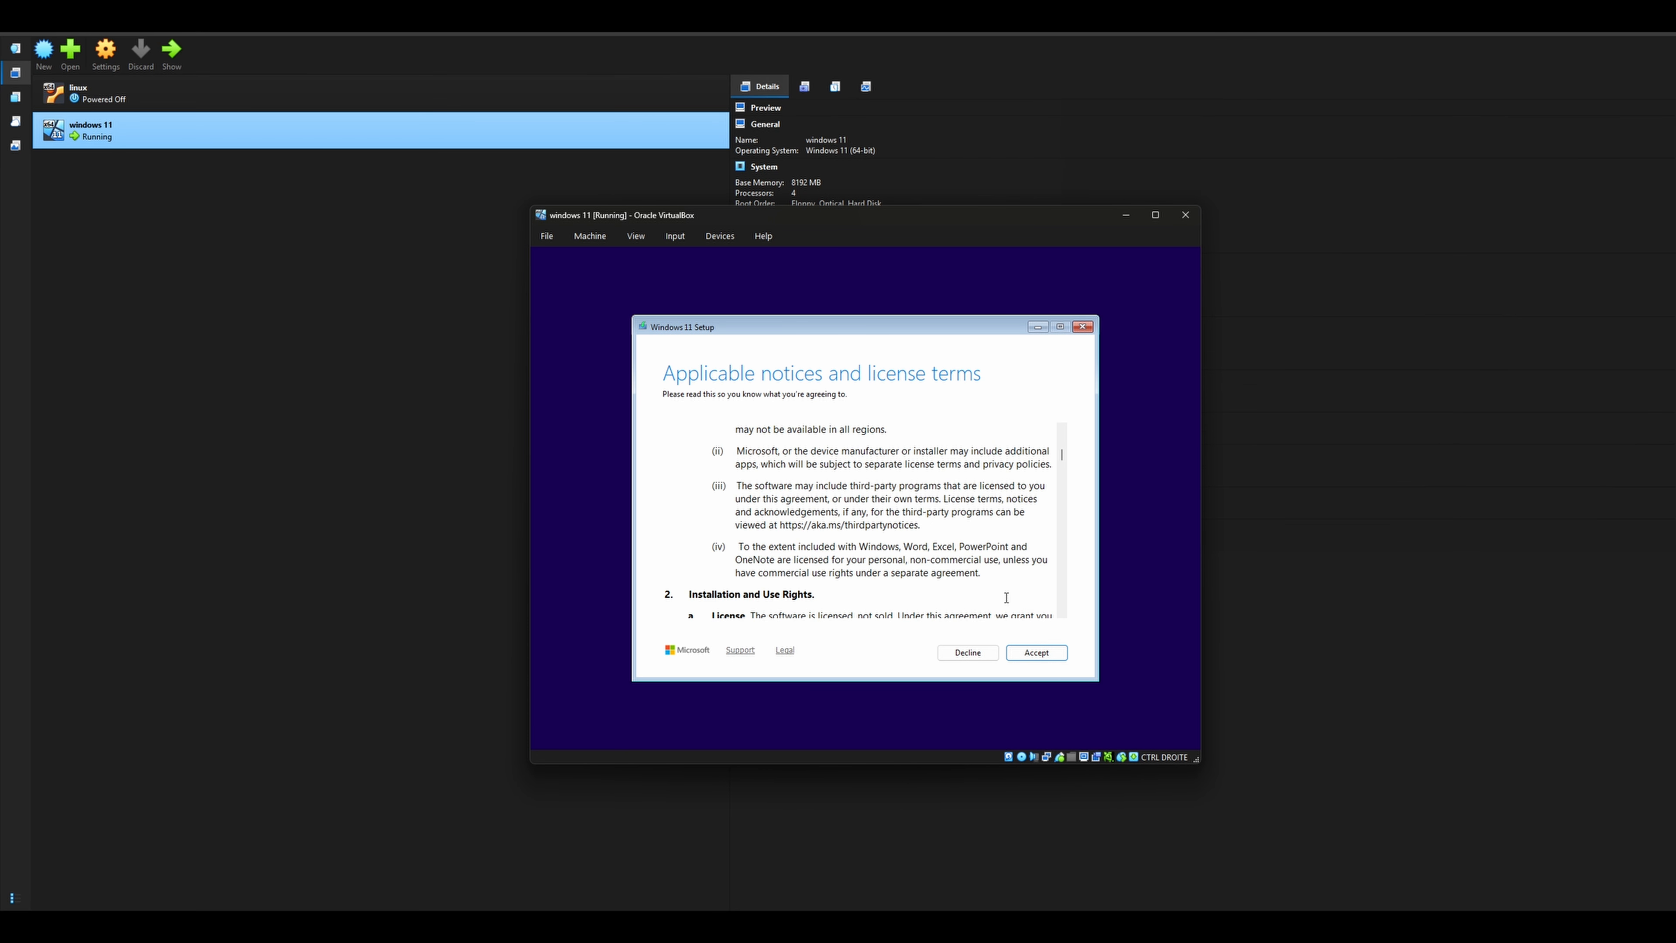
left_click(1037, 653)
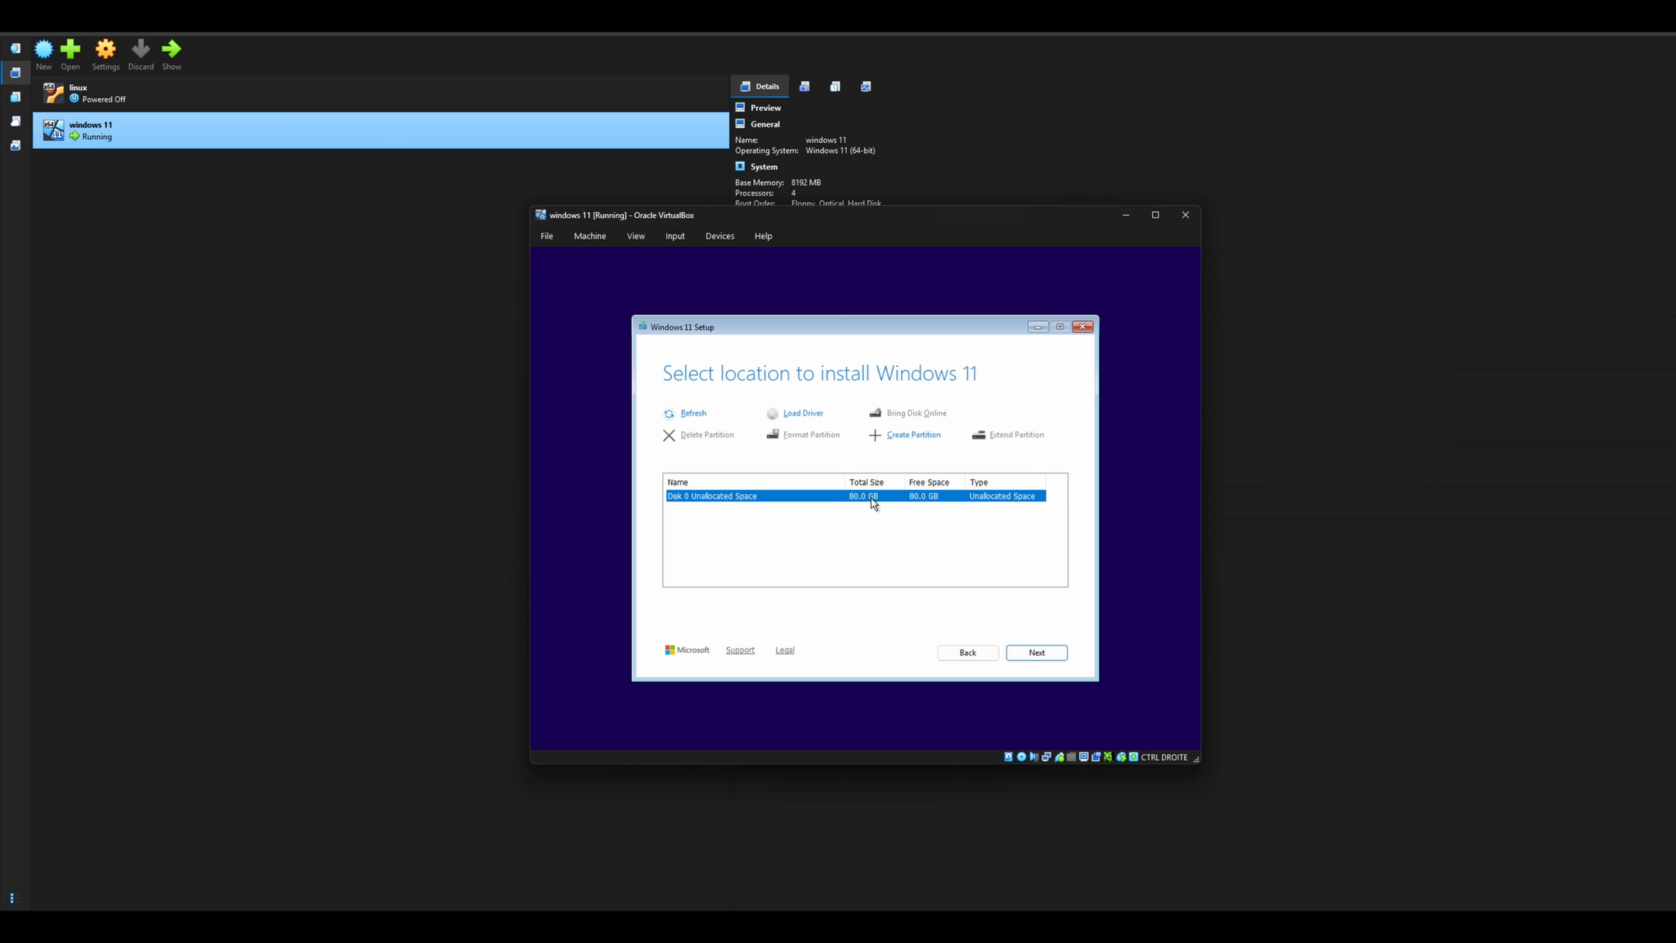
left_click(1037, 653)
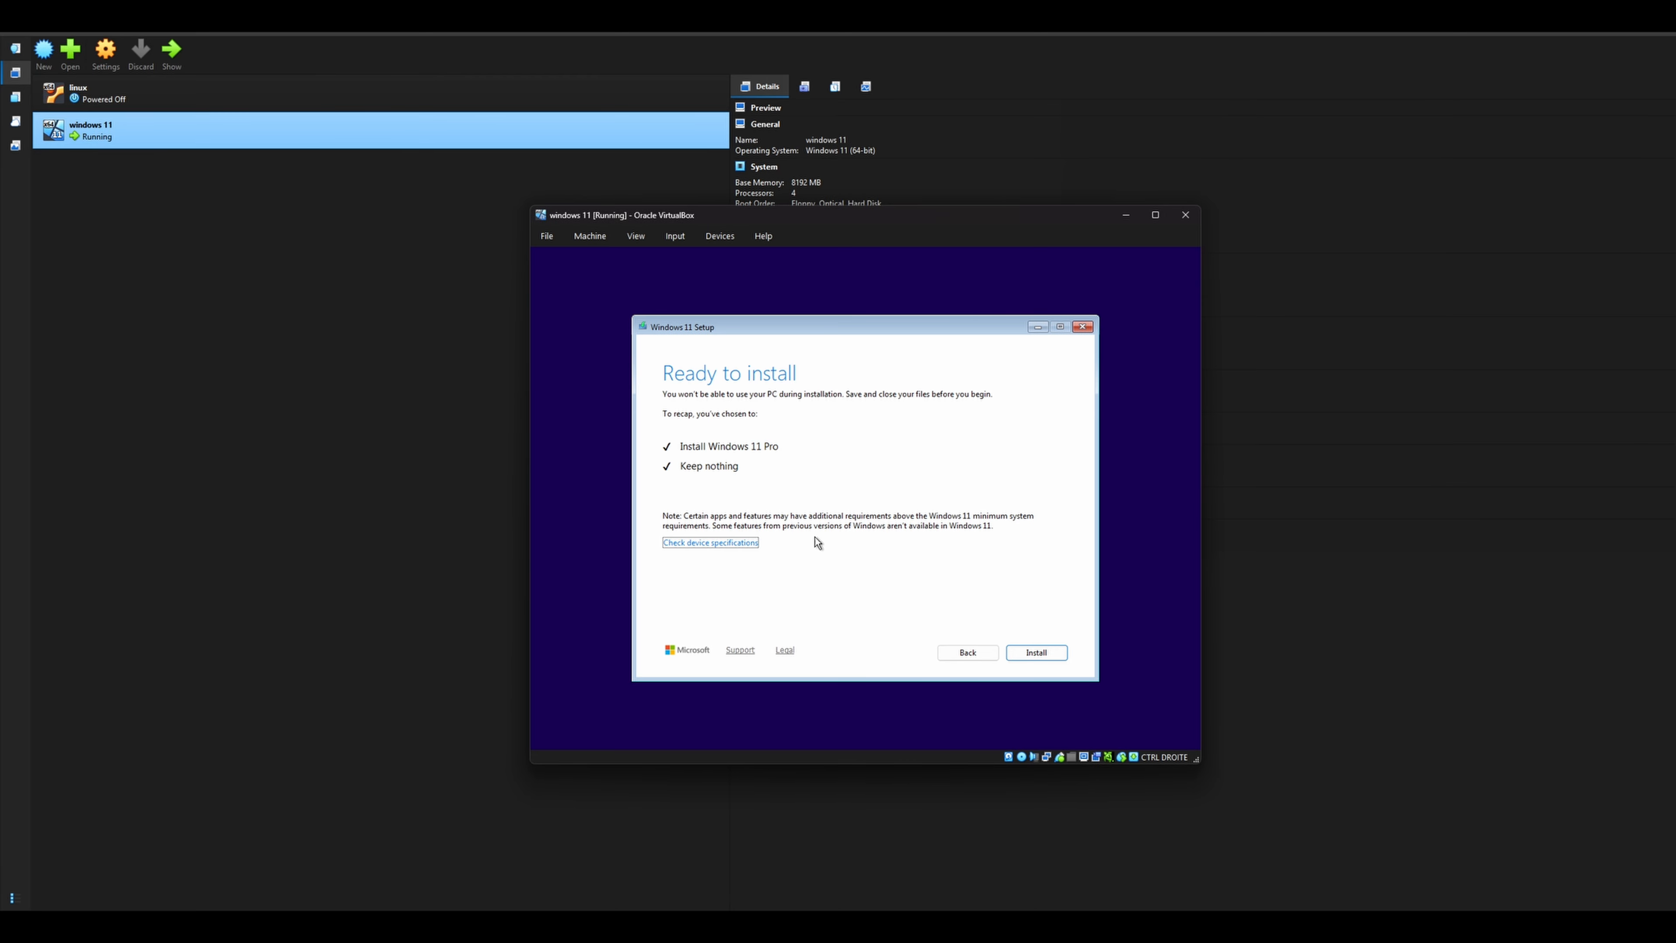
left_click(1034, 653)
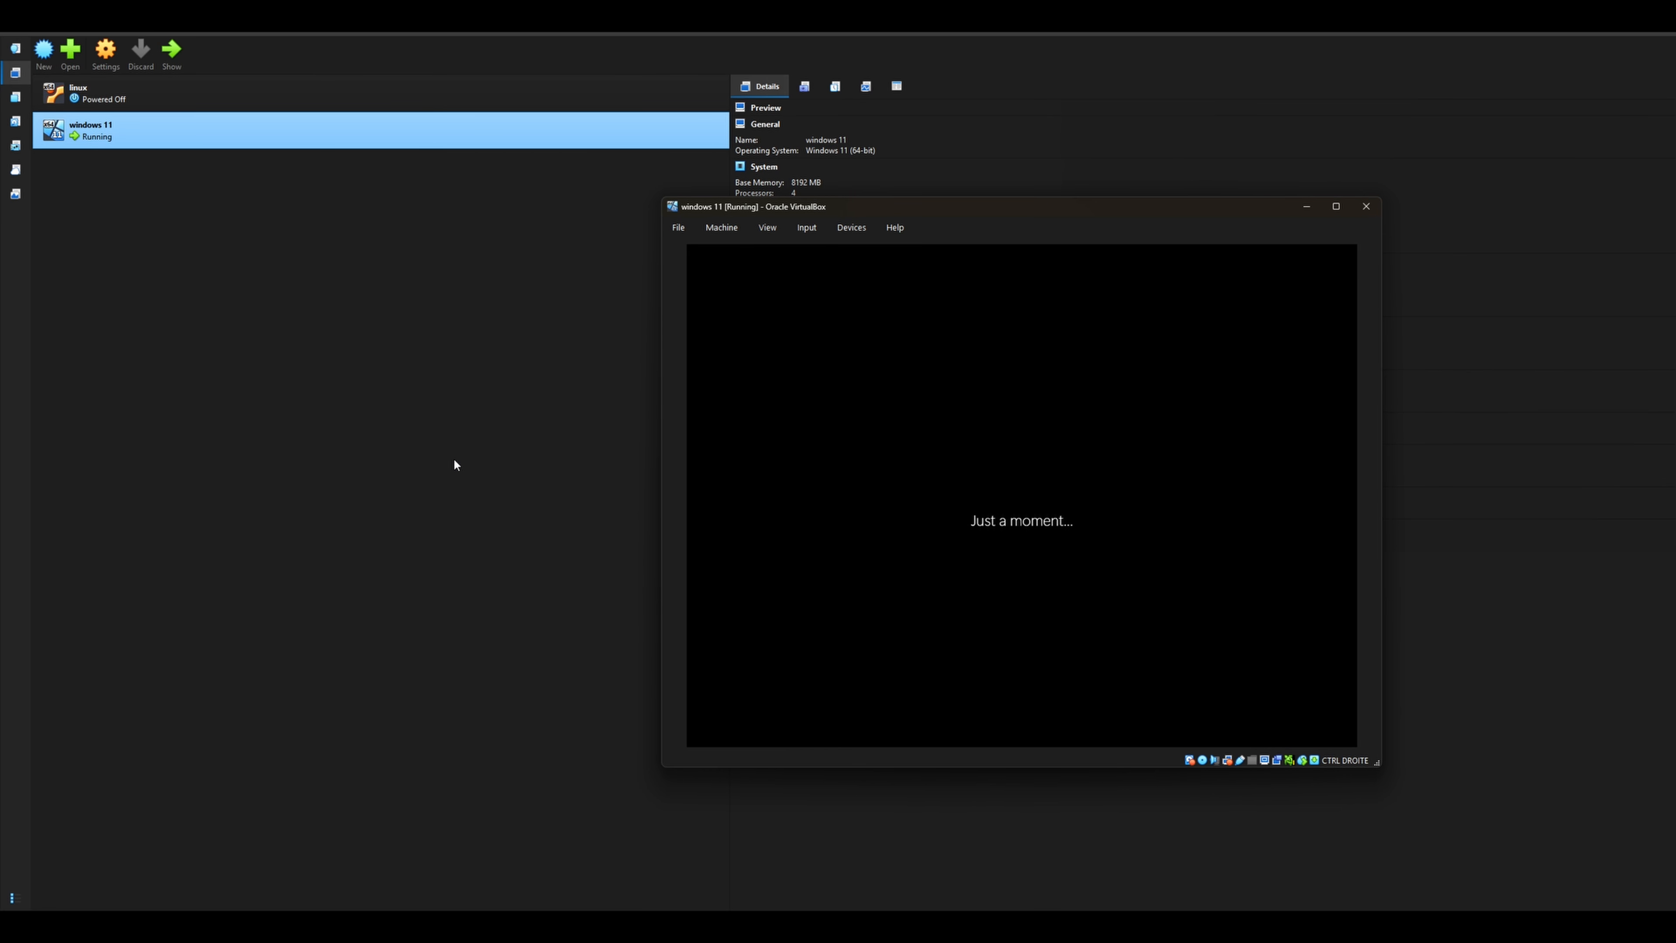
Confirm the first device setup page and the US keyboard layout, and skip adding a second keyboard layout
left_click(1259, 679)
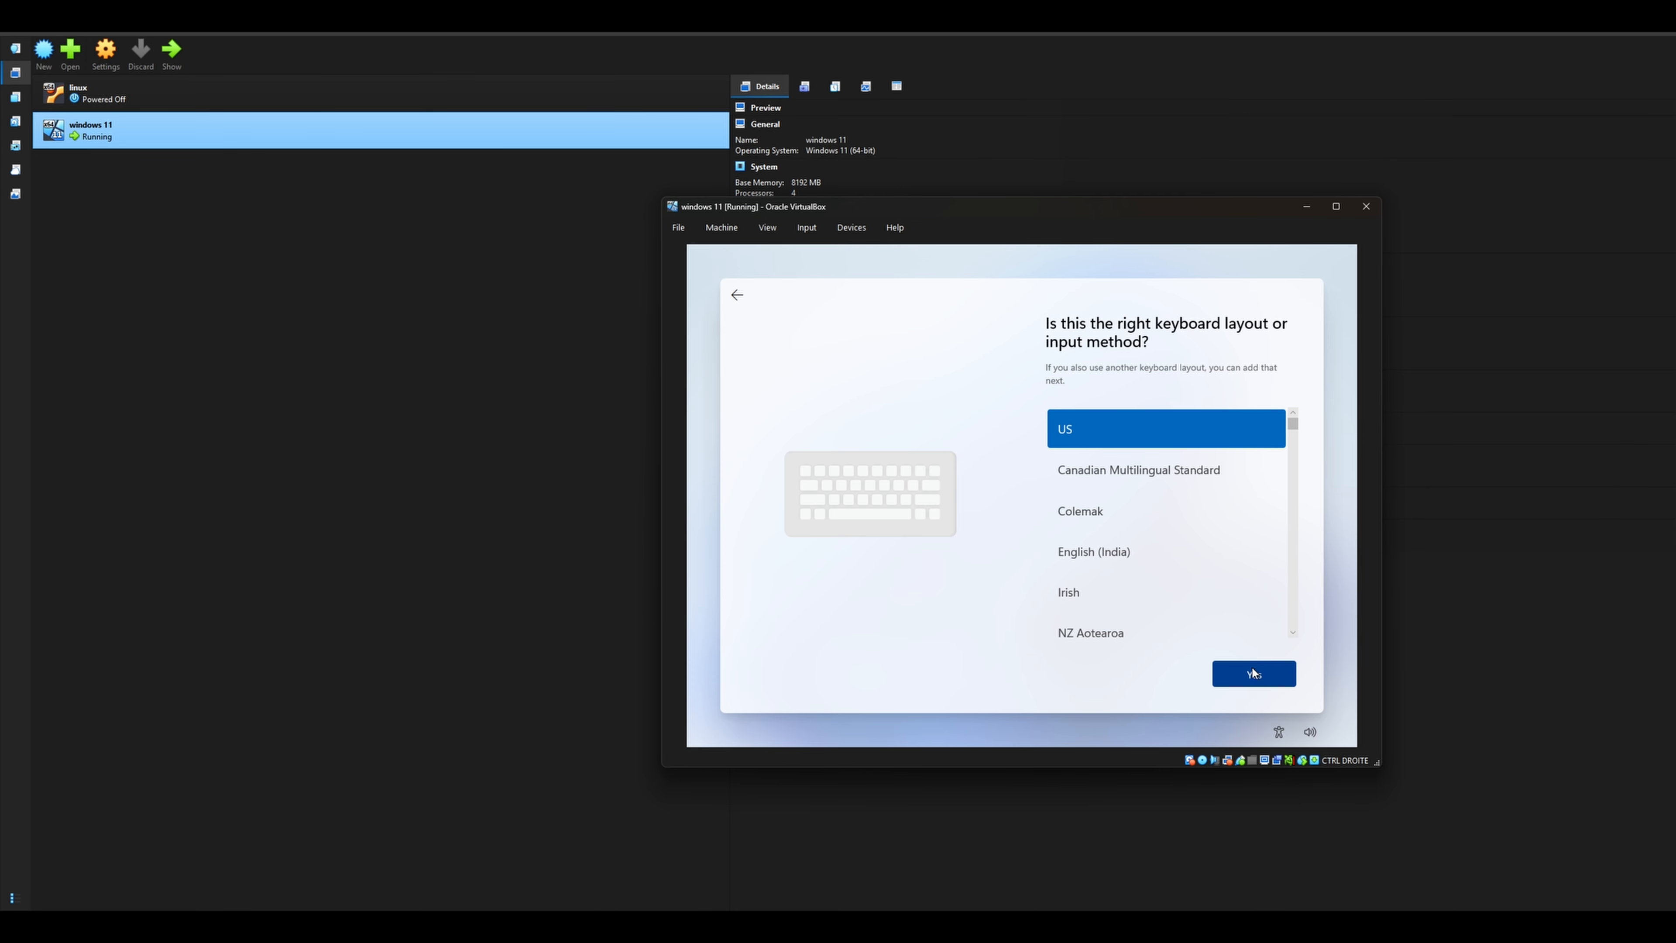
left_click(1259, 680)
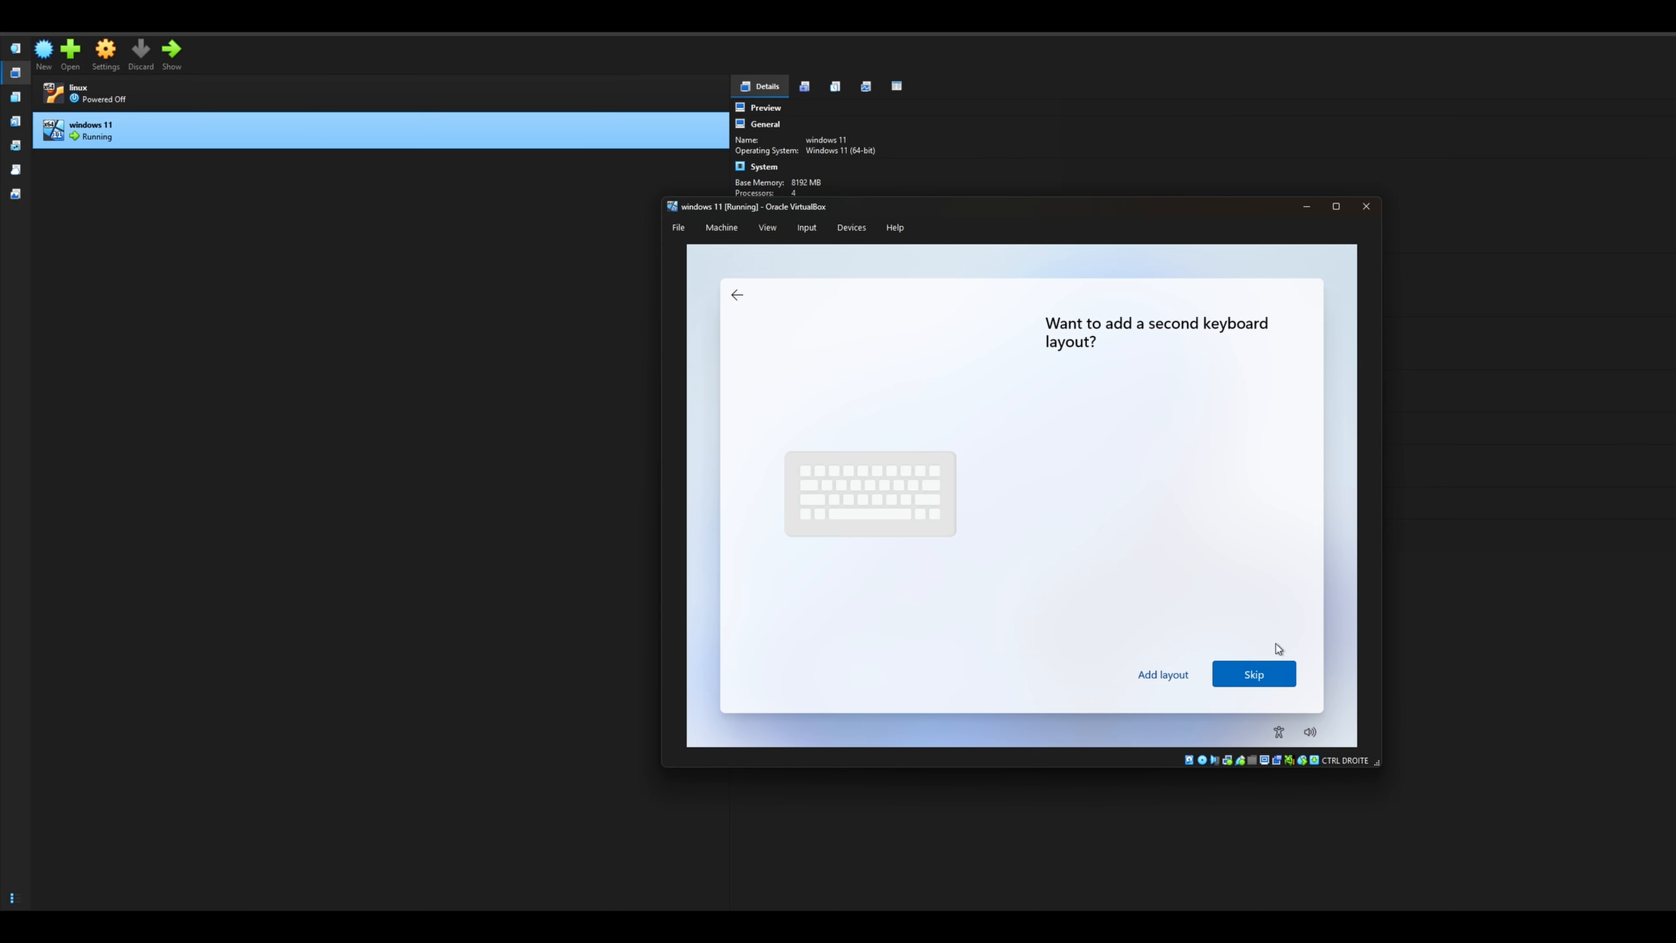
left_click(1251, 671)
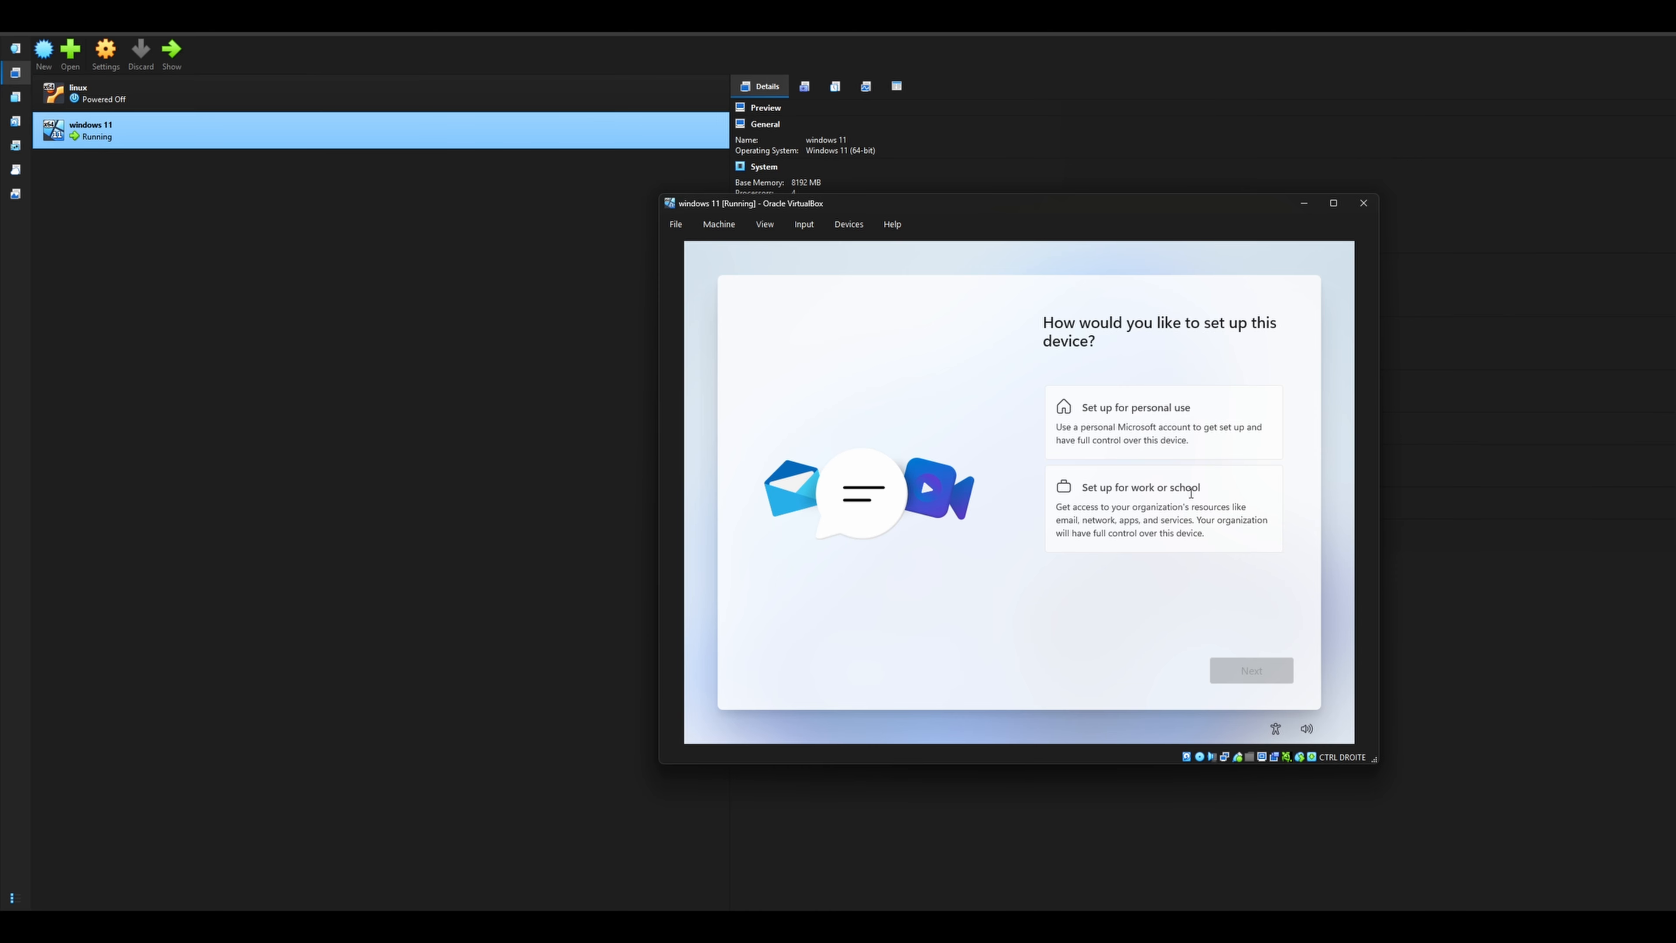
Set up the device for personal use and continue past the Microsoft account sign-in page
left_click(1141, 422)
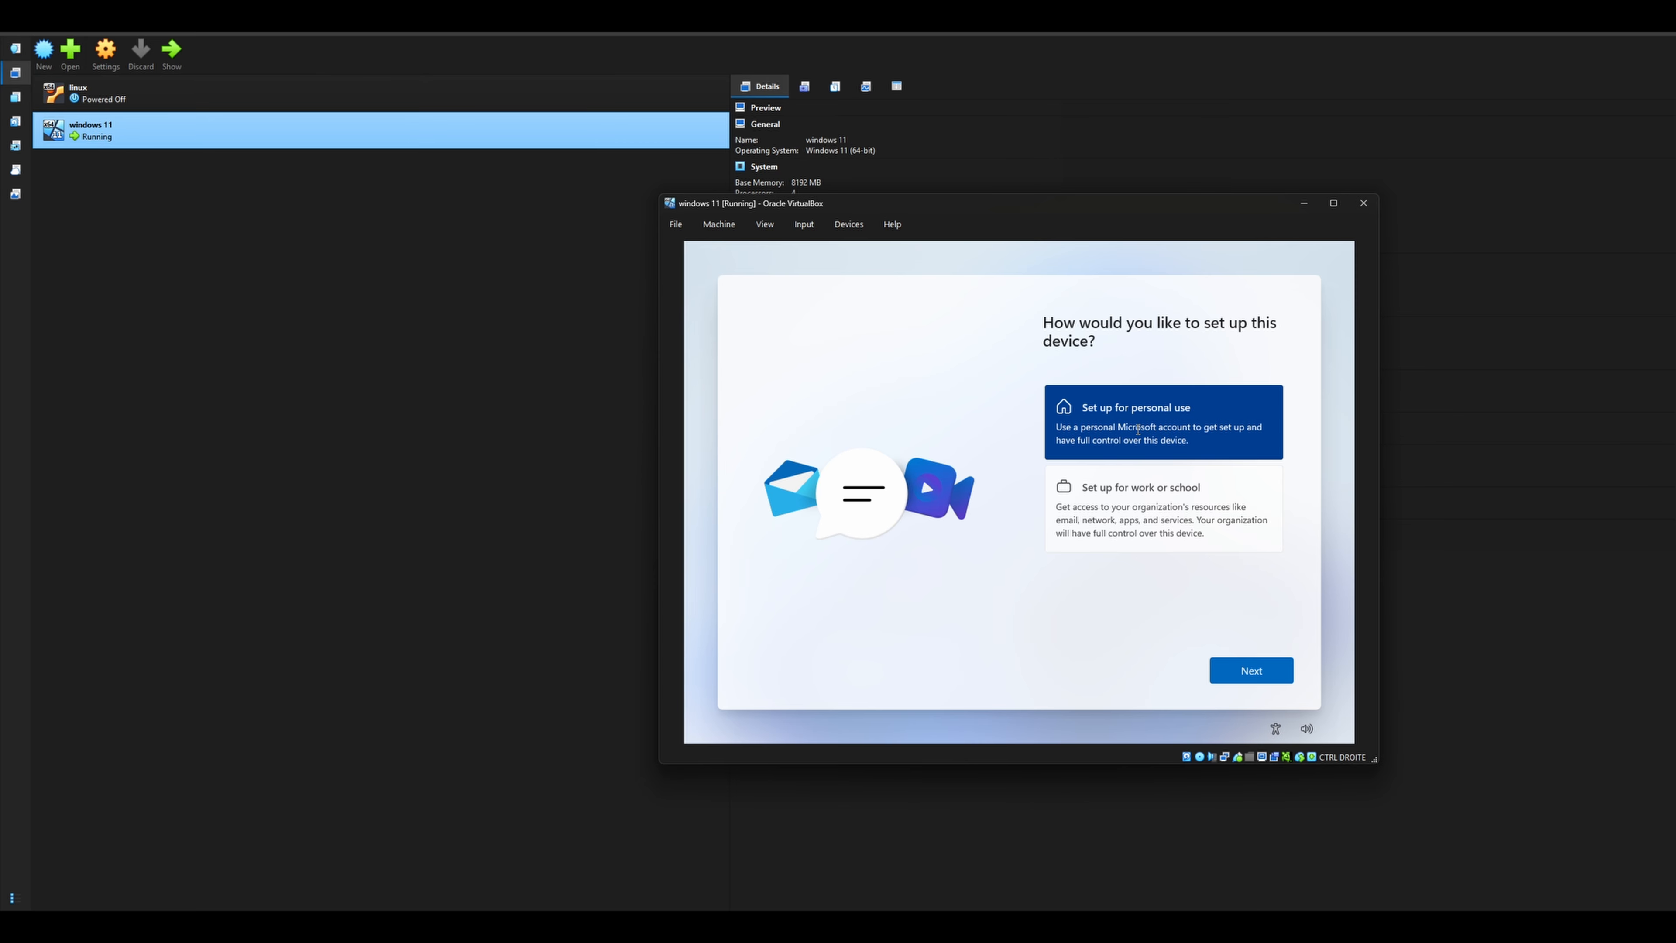
left_click(1252, 671)
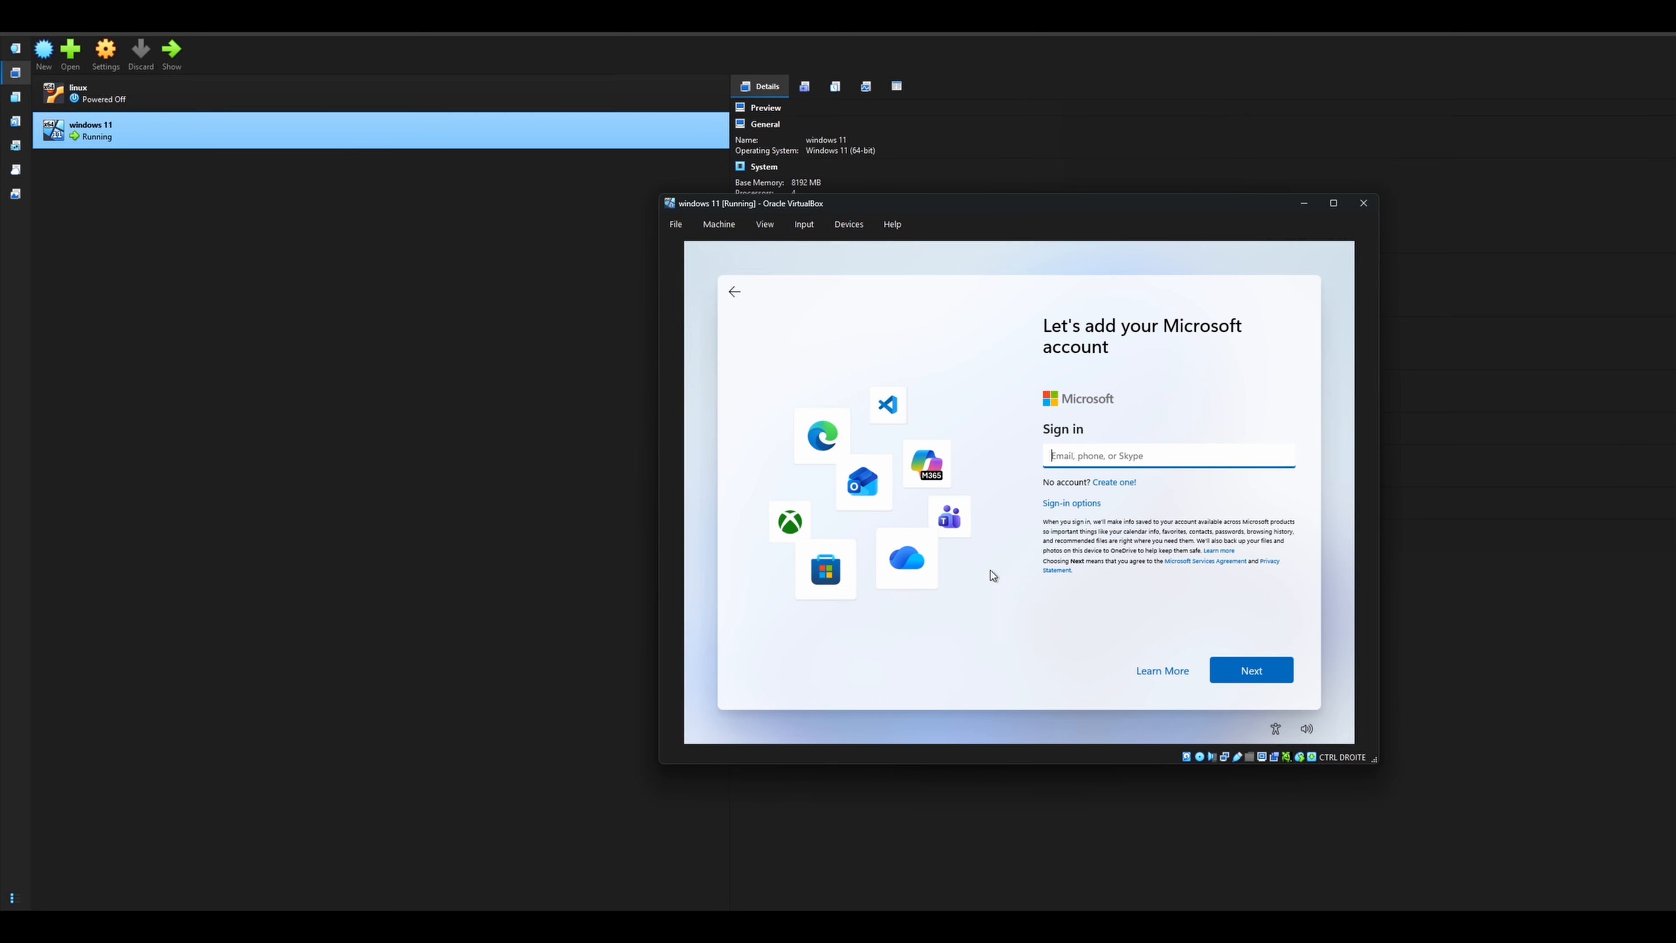
left_click(1256, 665)
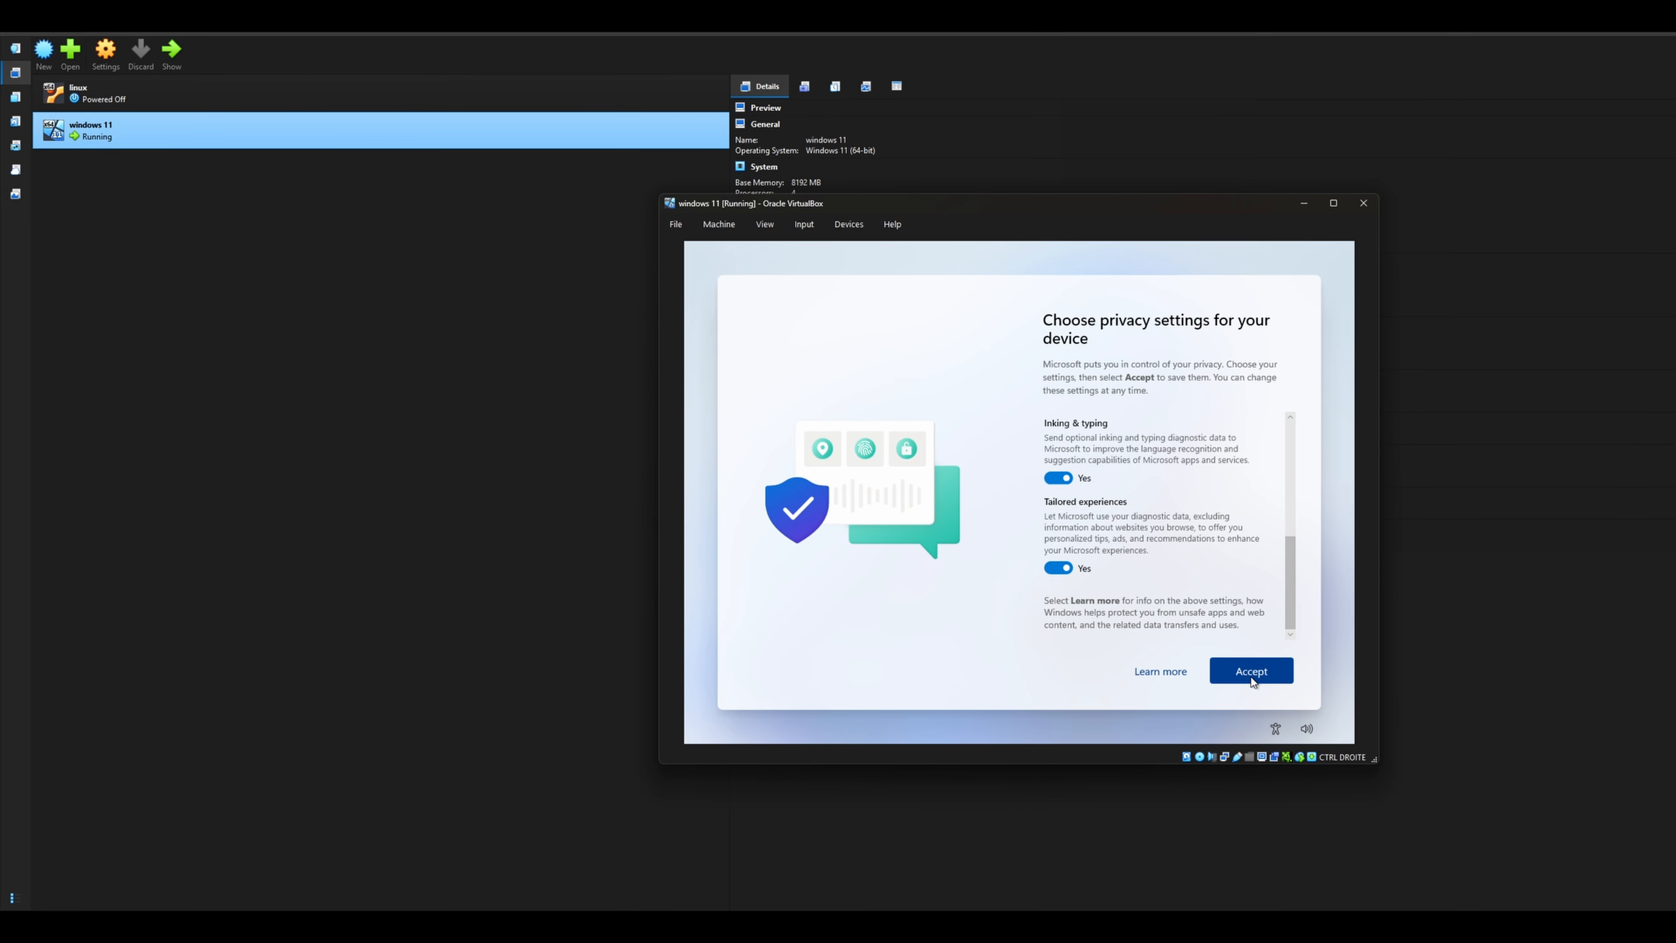
Accept the device privacy settings and skip the Game Pass Premium offer
left_click(1251, 674)
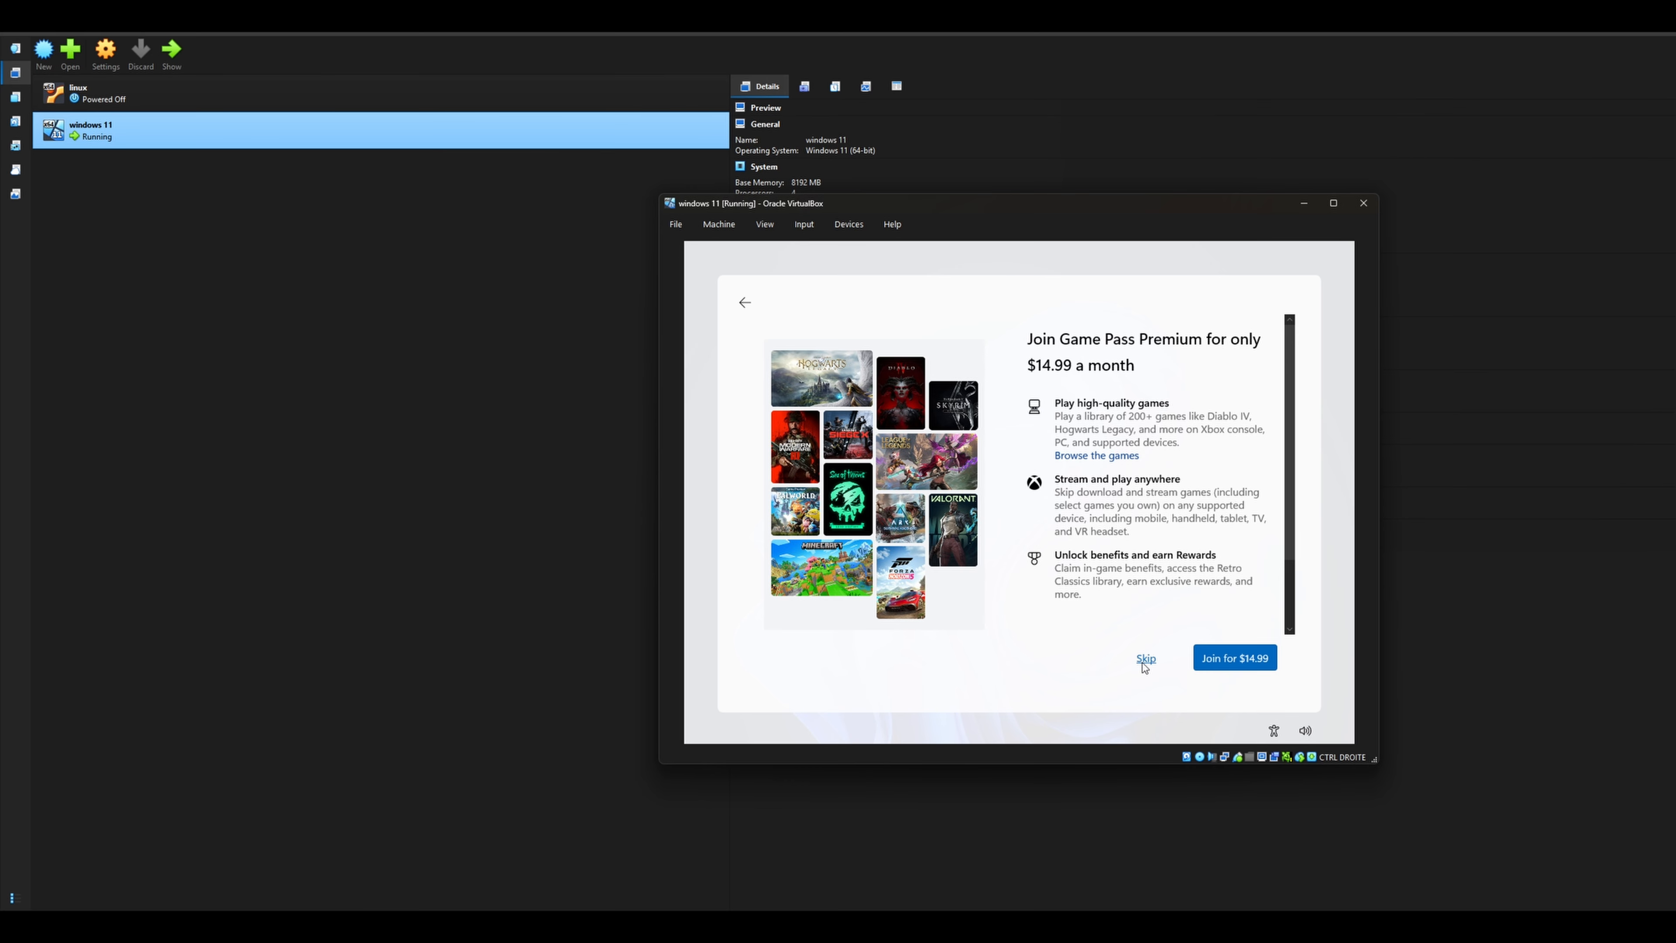
left_click(1145, 660)
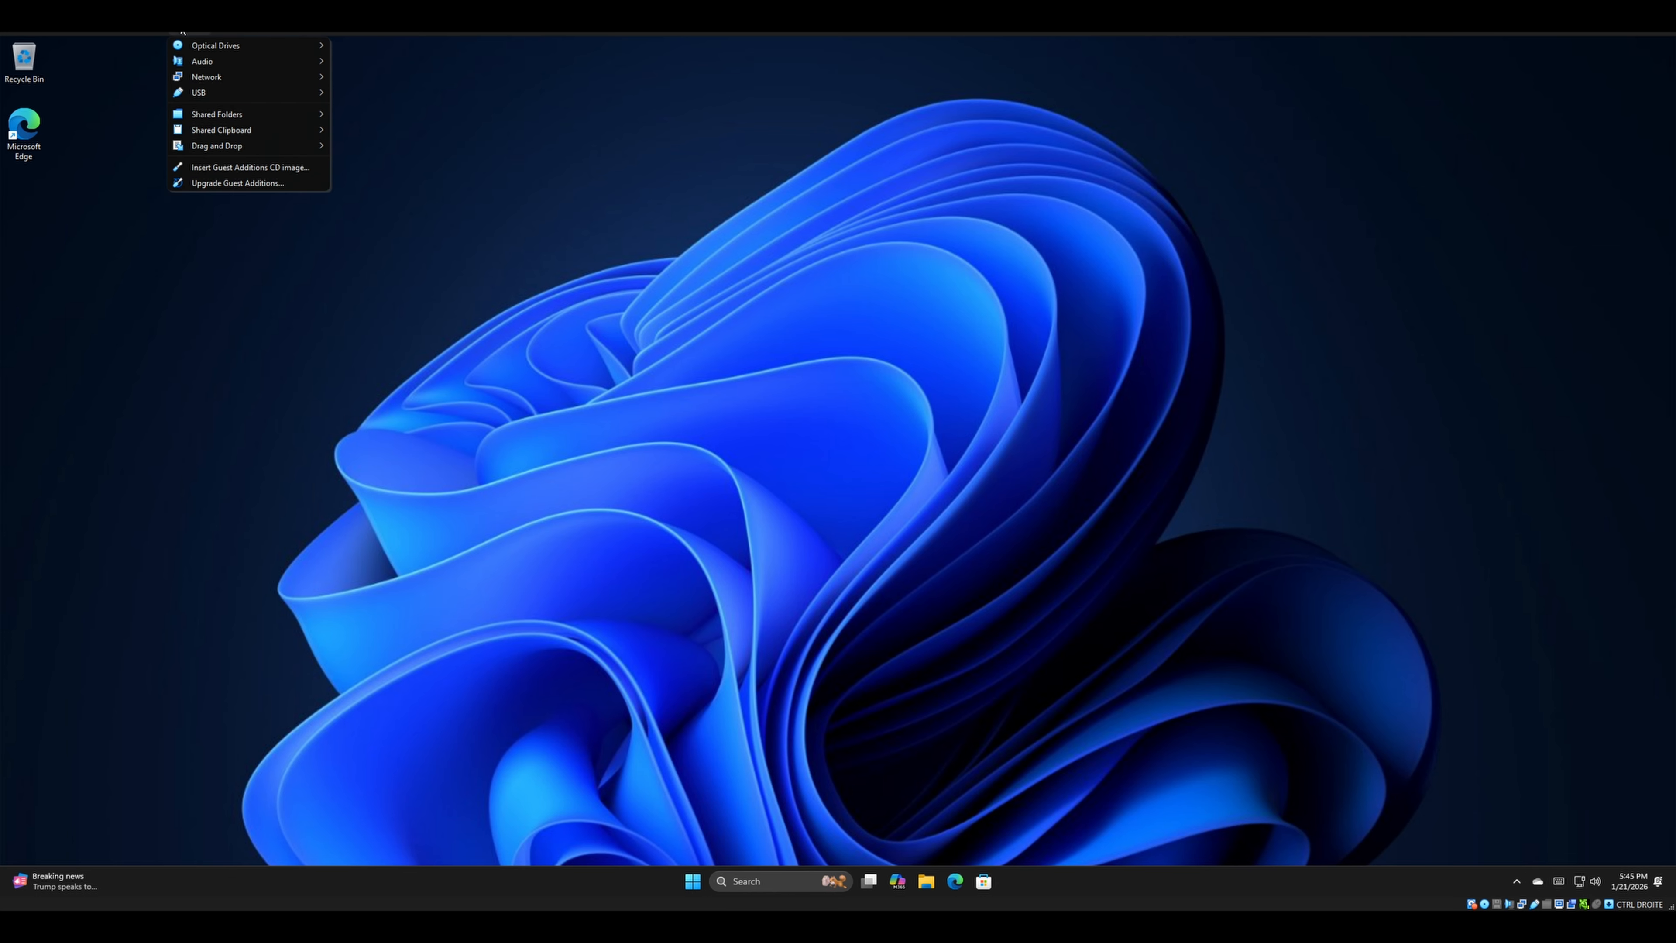
Mount the Guest Additions disc in the virtual machine, run VBoxWindowsAdditions.exe from the CD drive and allow it to make changes
left_click(221, 182)
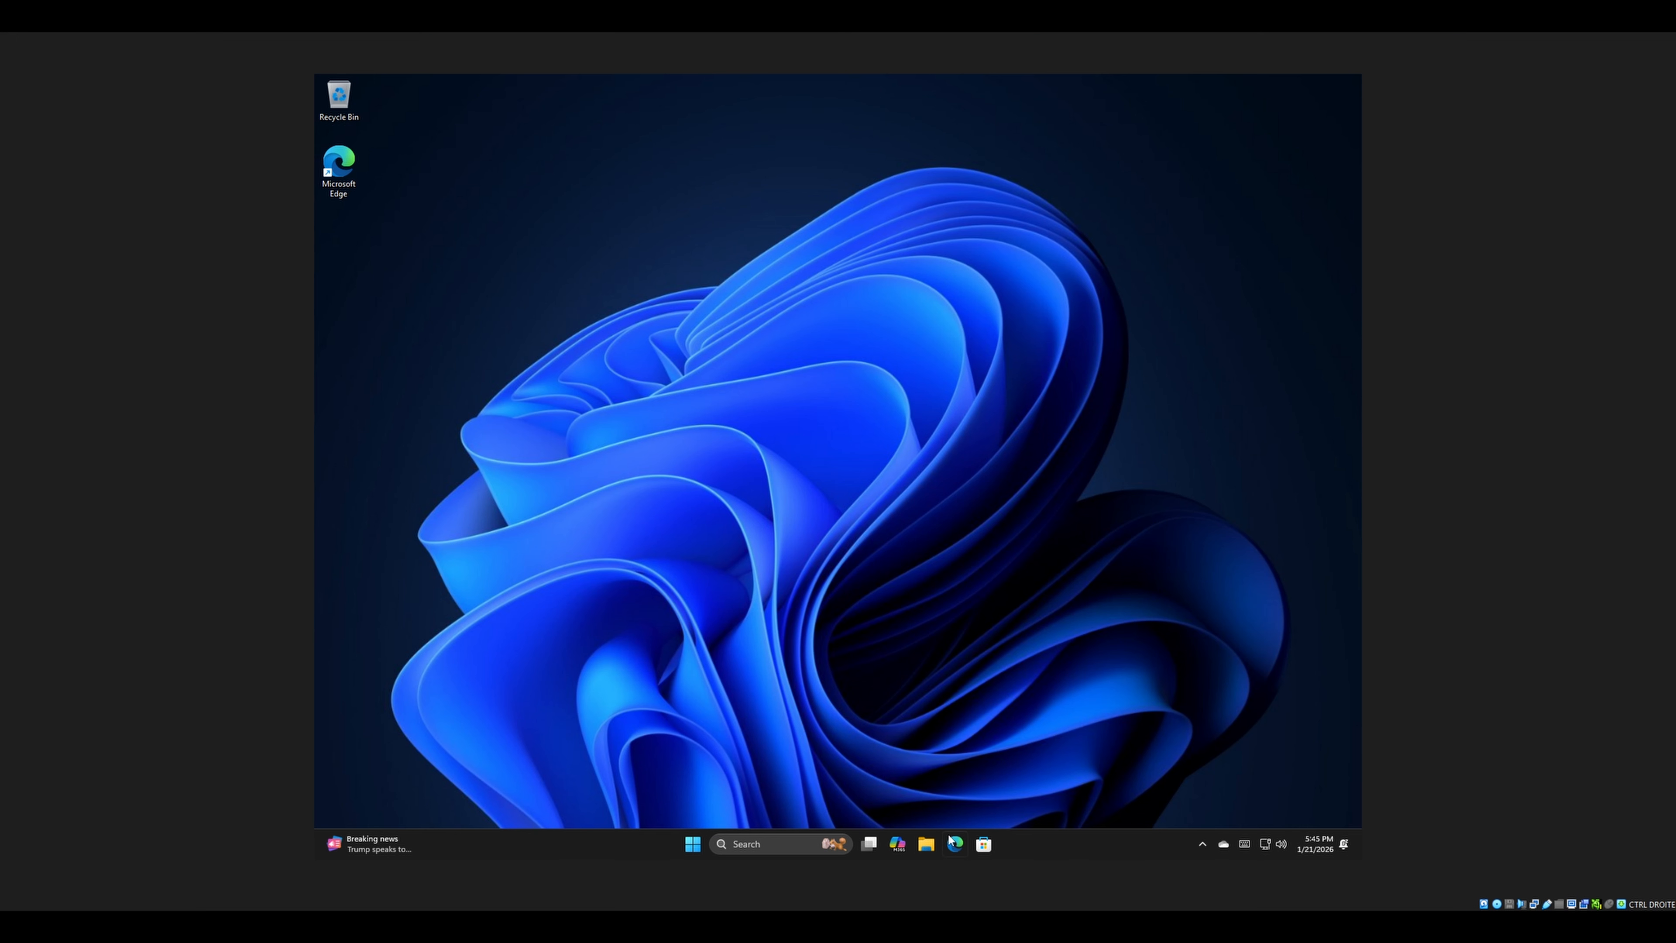
left_click(927, 844)
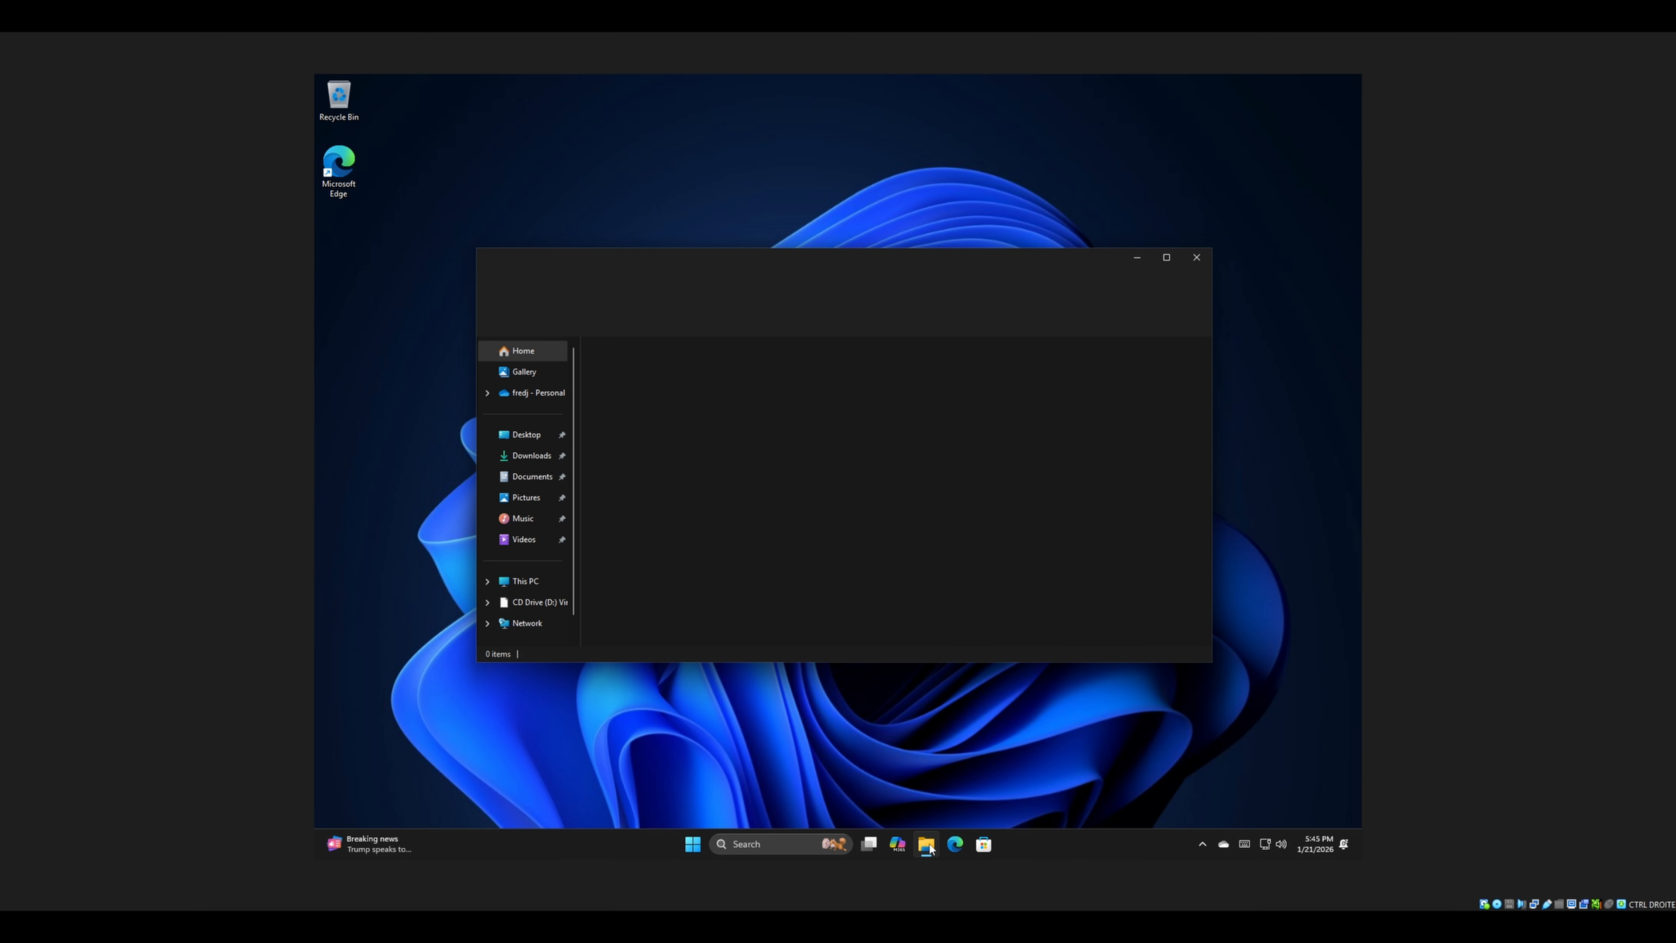
left_click(521, 585)
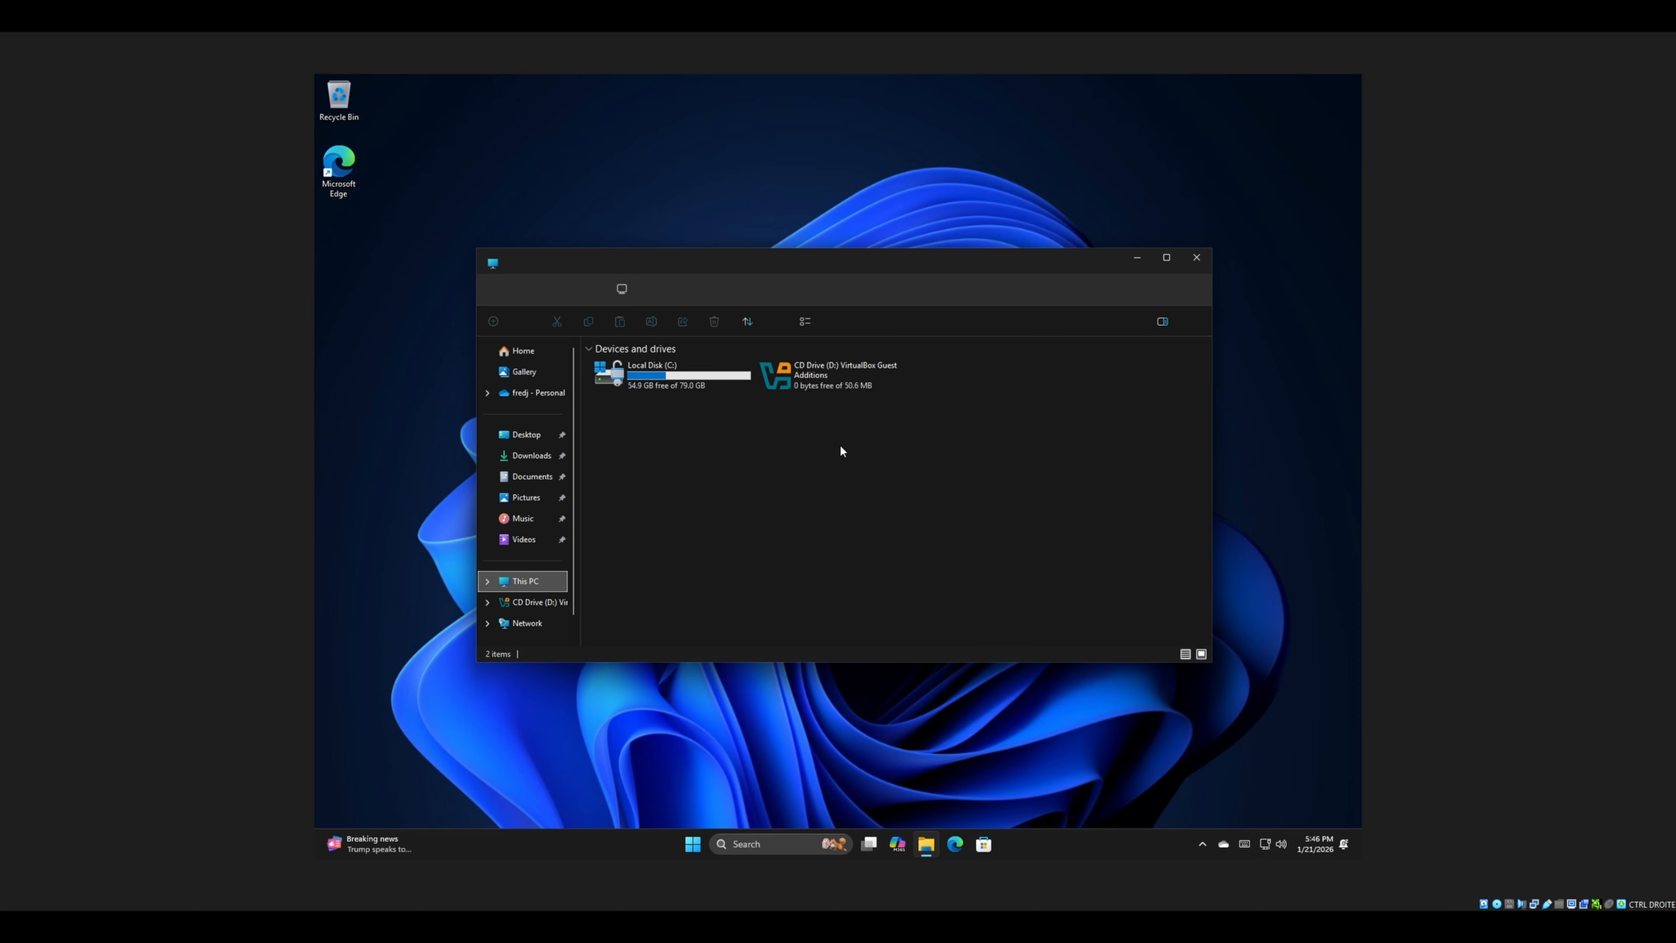
double_click(817, 378)
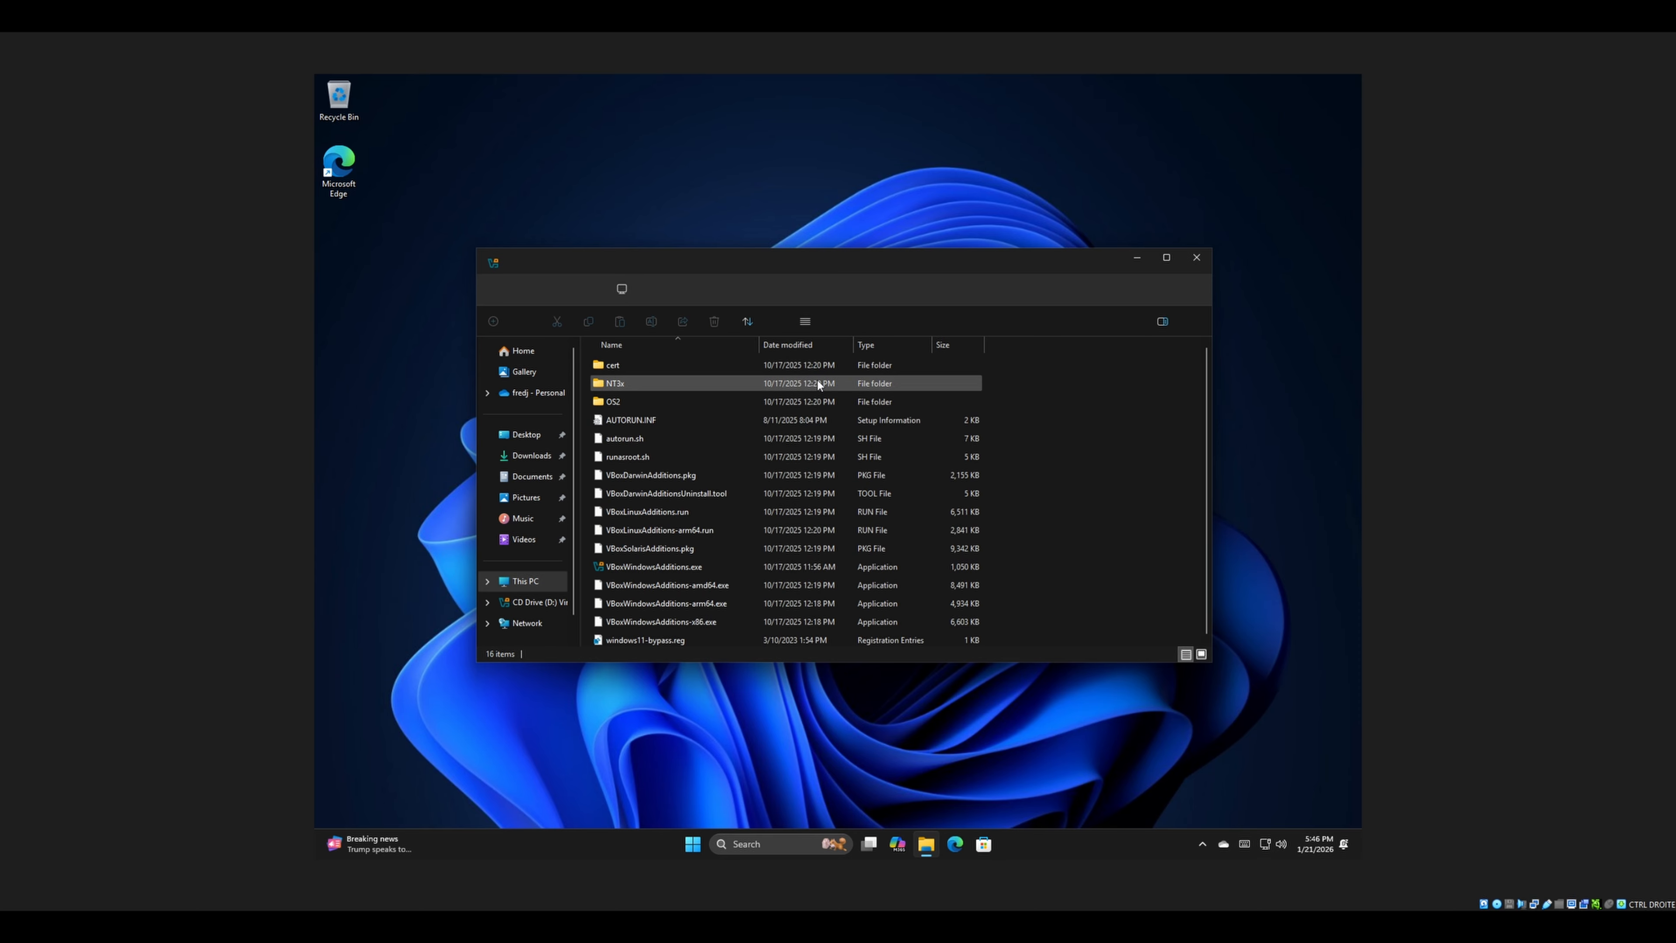
double_click(681, 567)
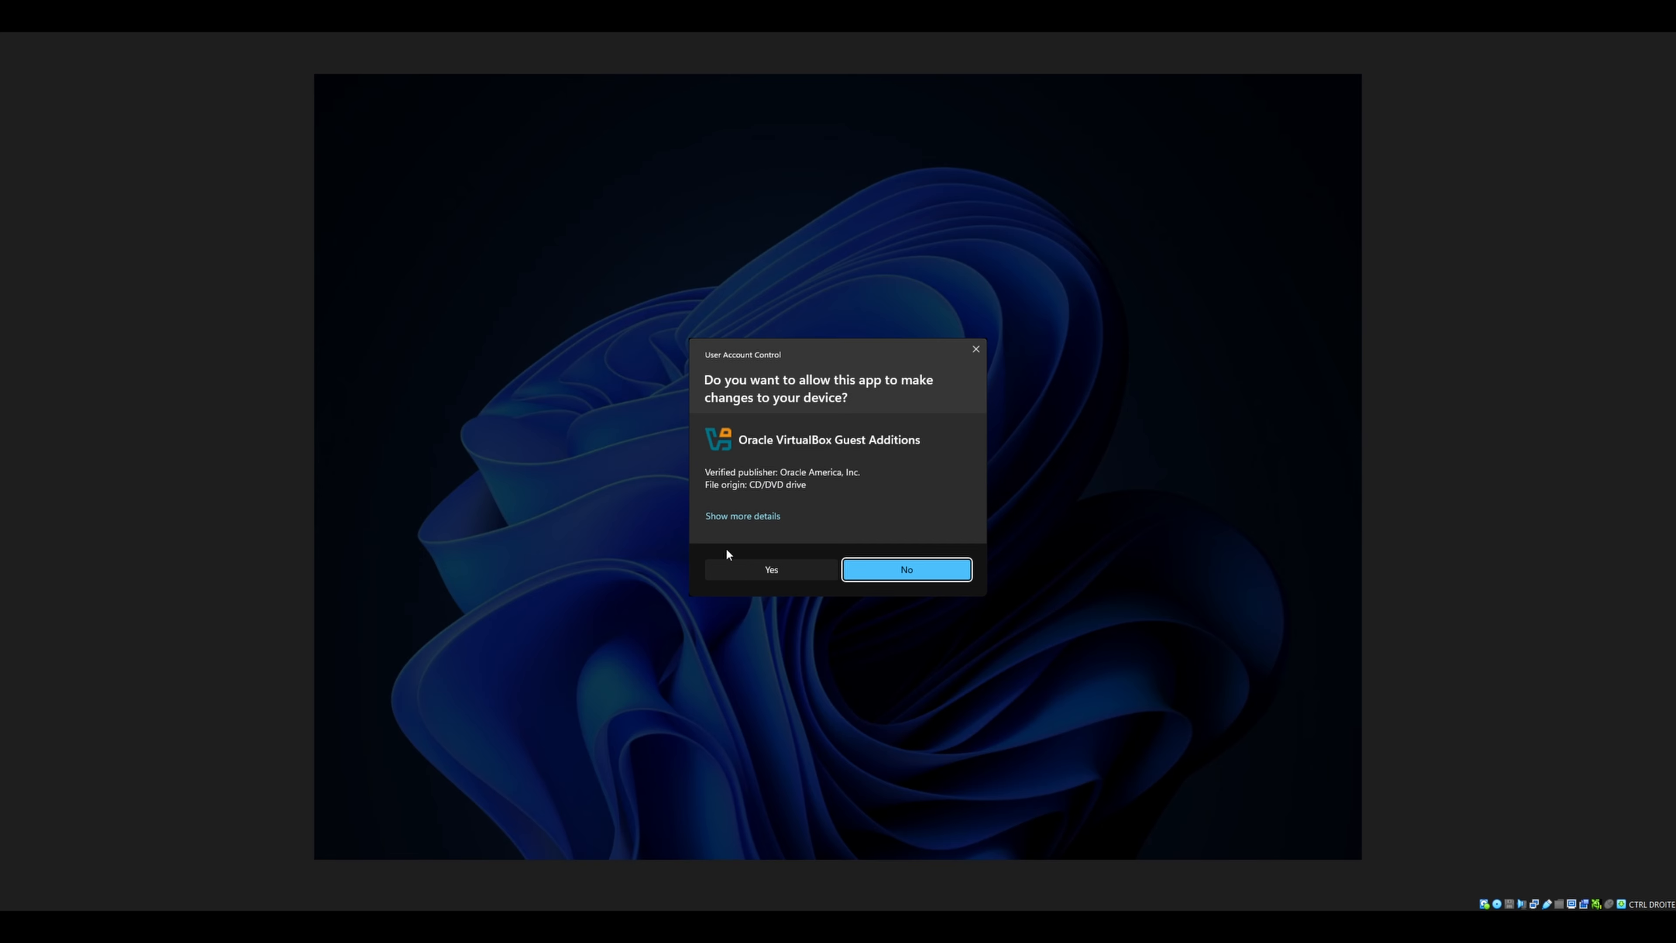
left_click(755, 567)
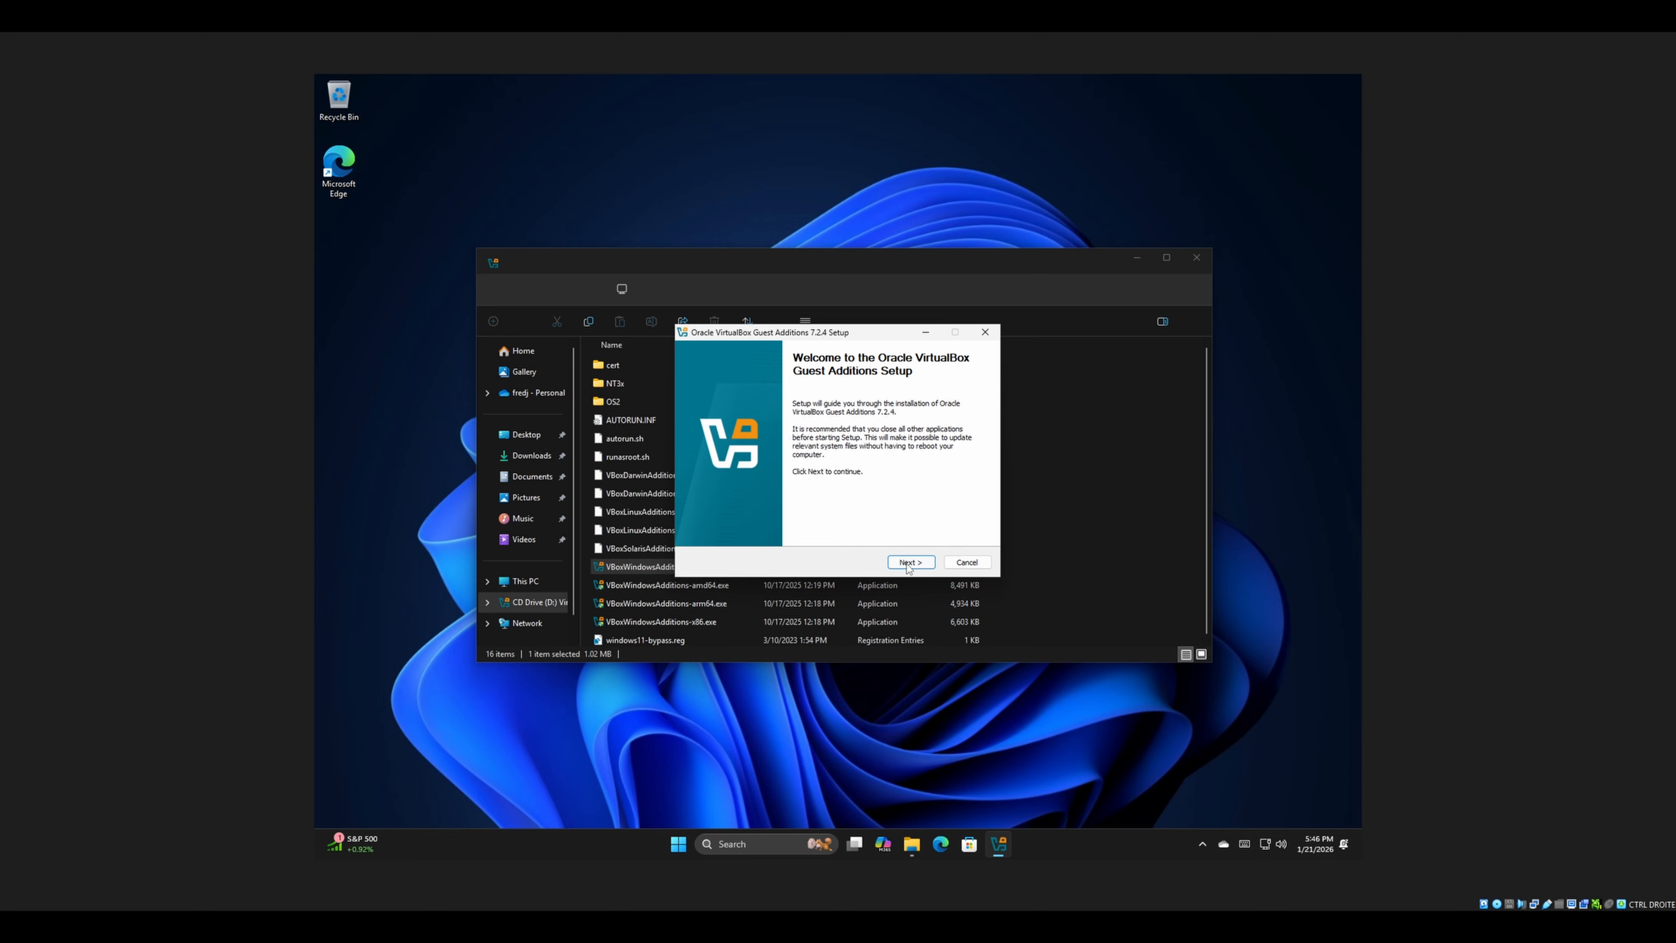
Install Oracle VirtualBox Guest Additions 7.2.4 with the default destination folder and components, and finish with Reboot now
left_click(909, 563)
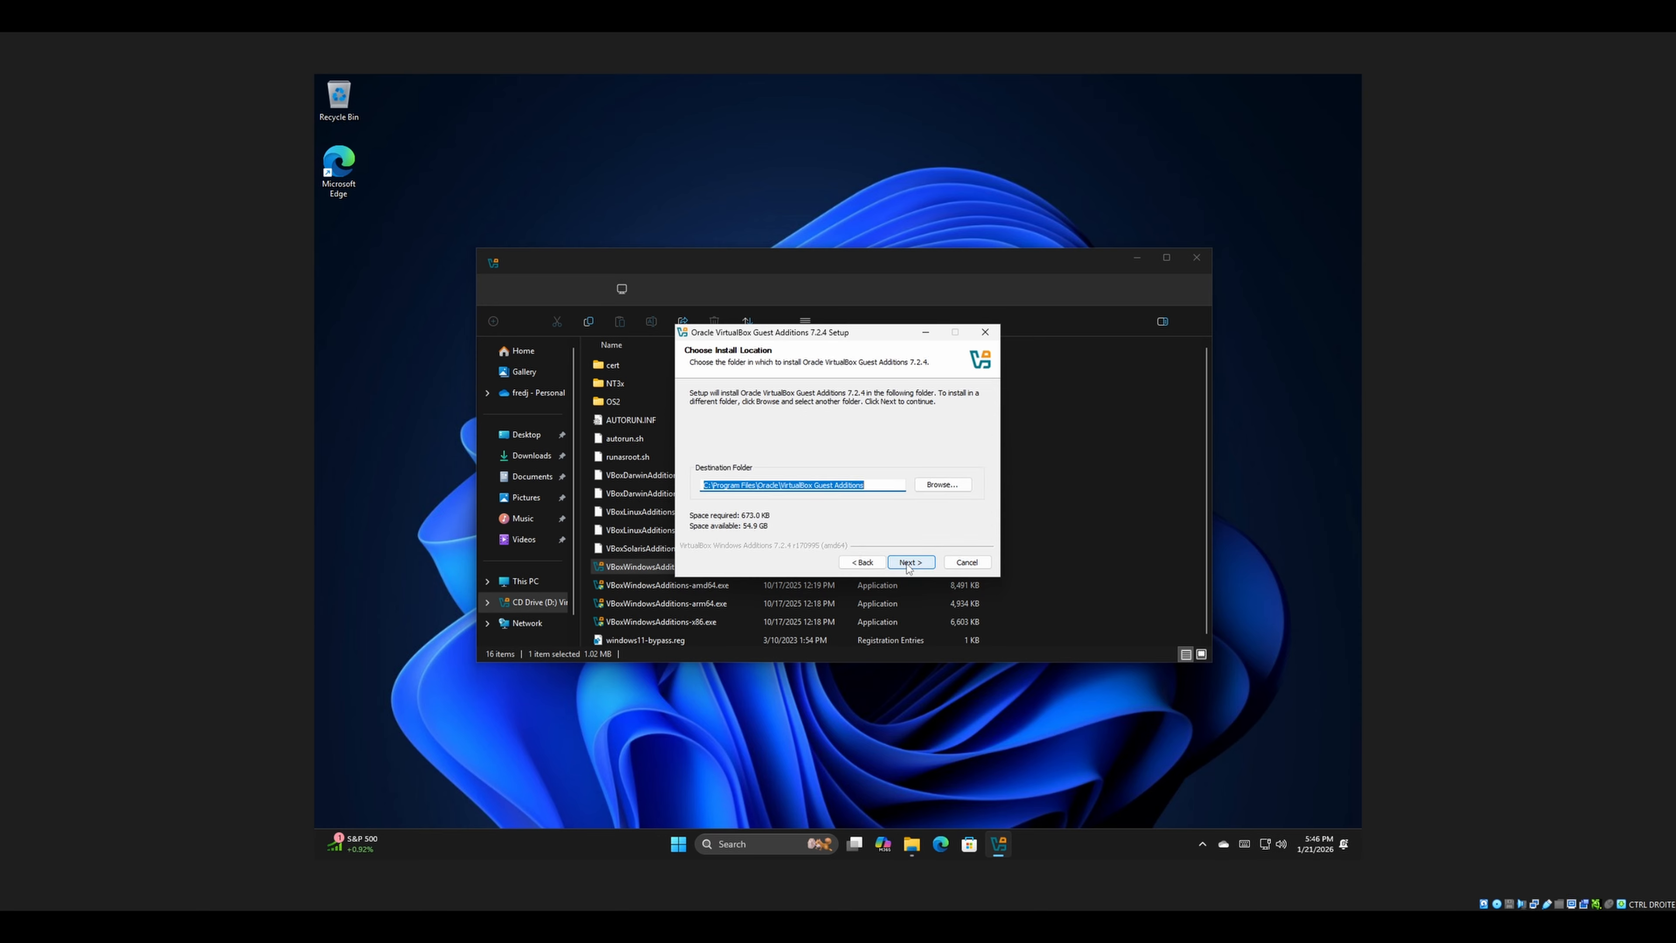
left_click(909, 563)
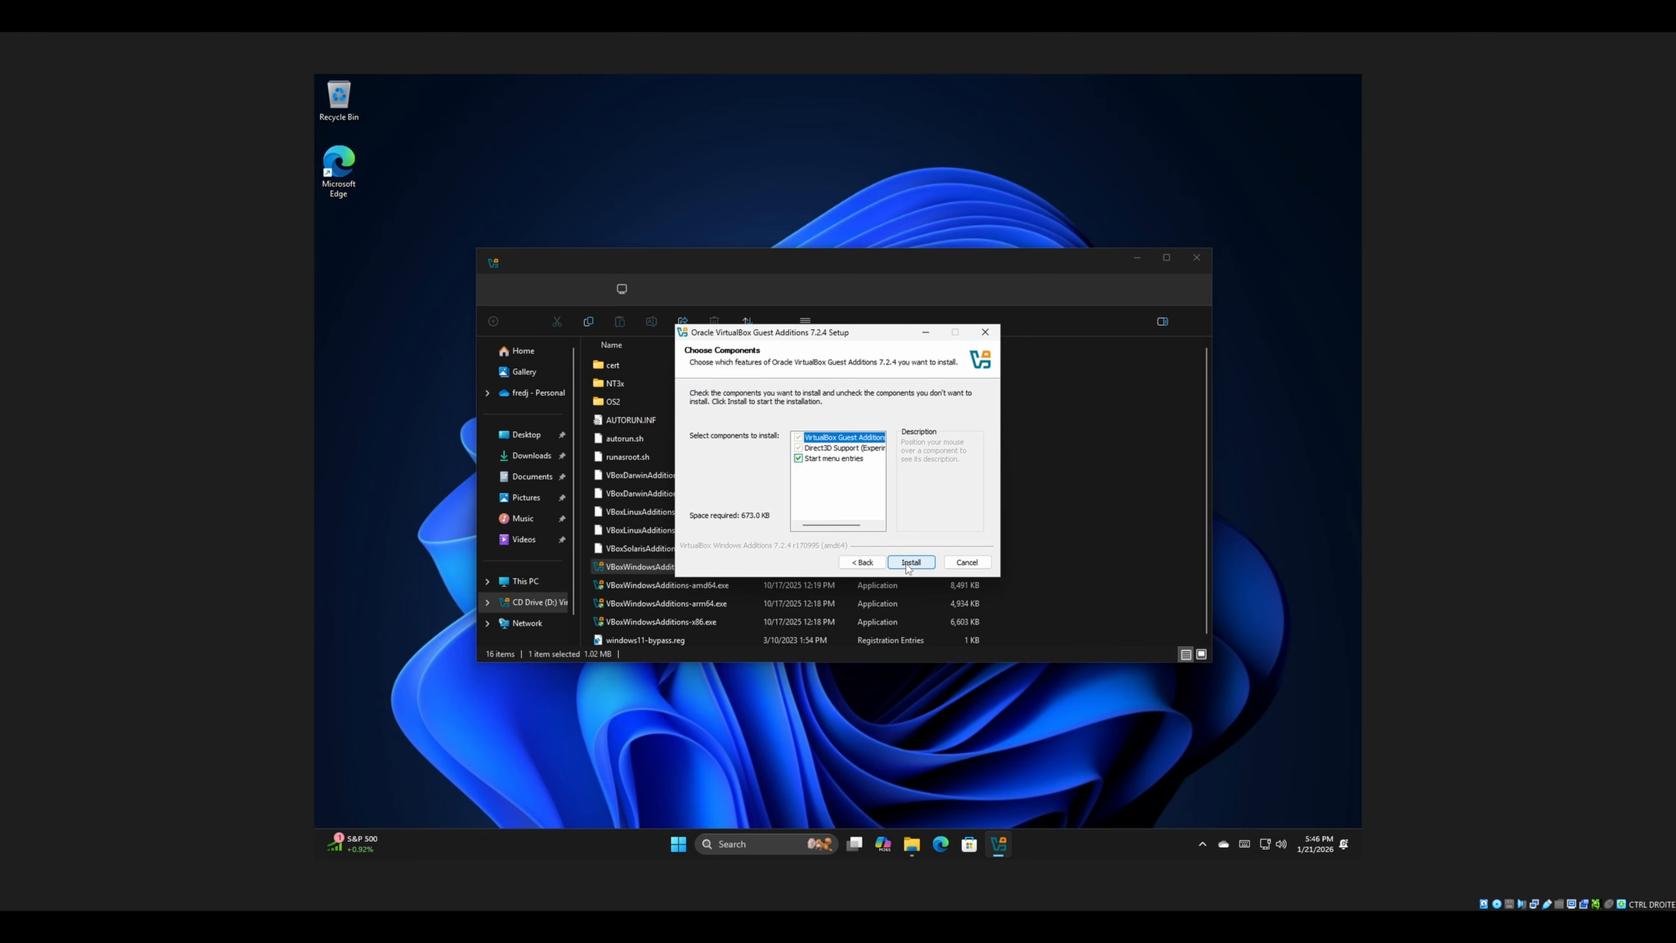
left_click(908, 565)
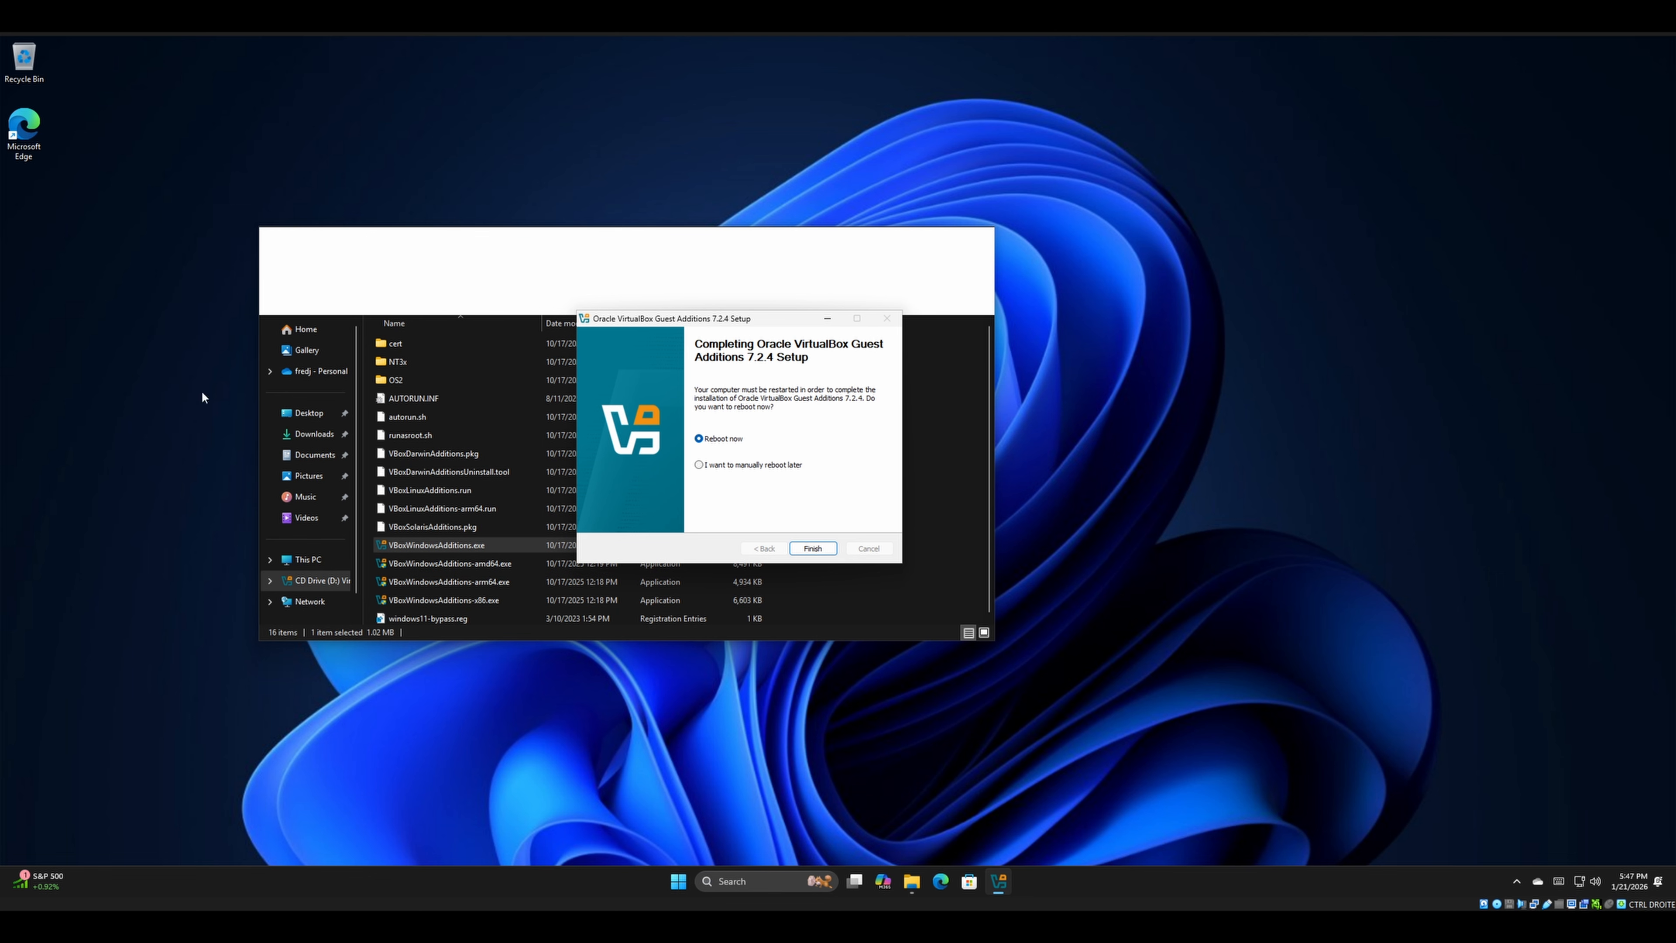
left_click(808, 552)
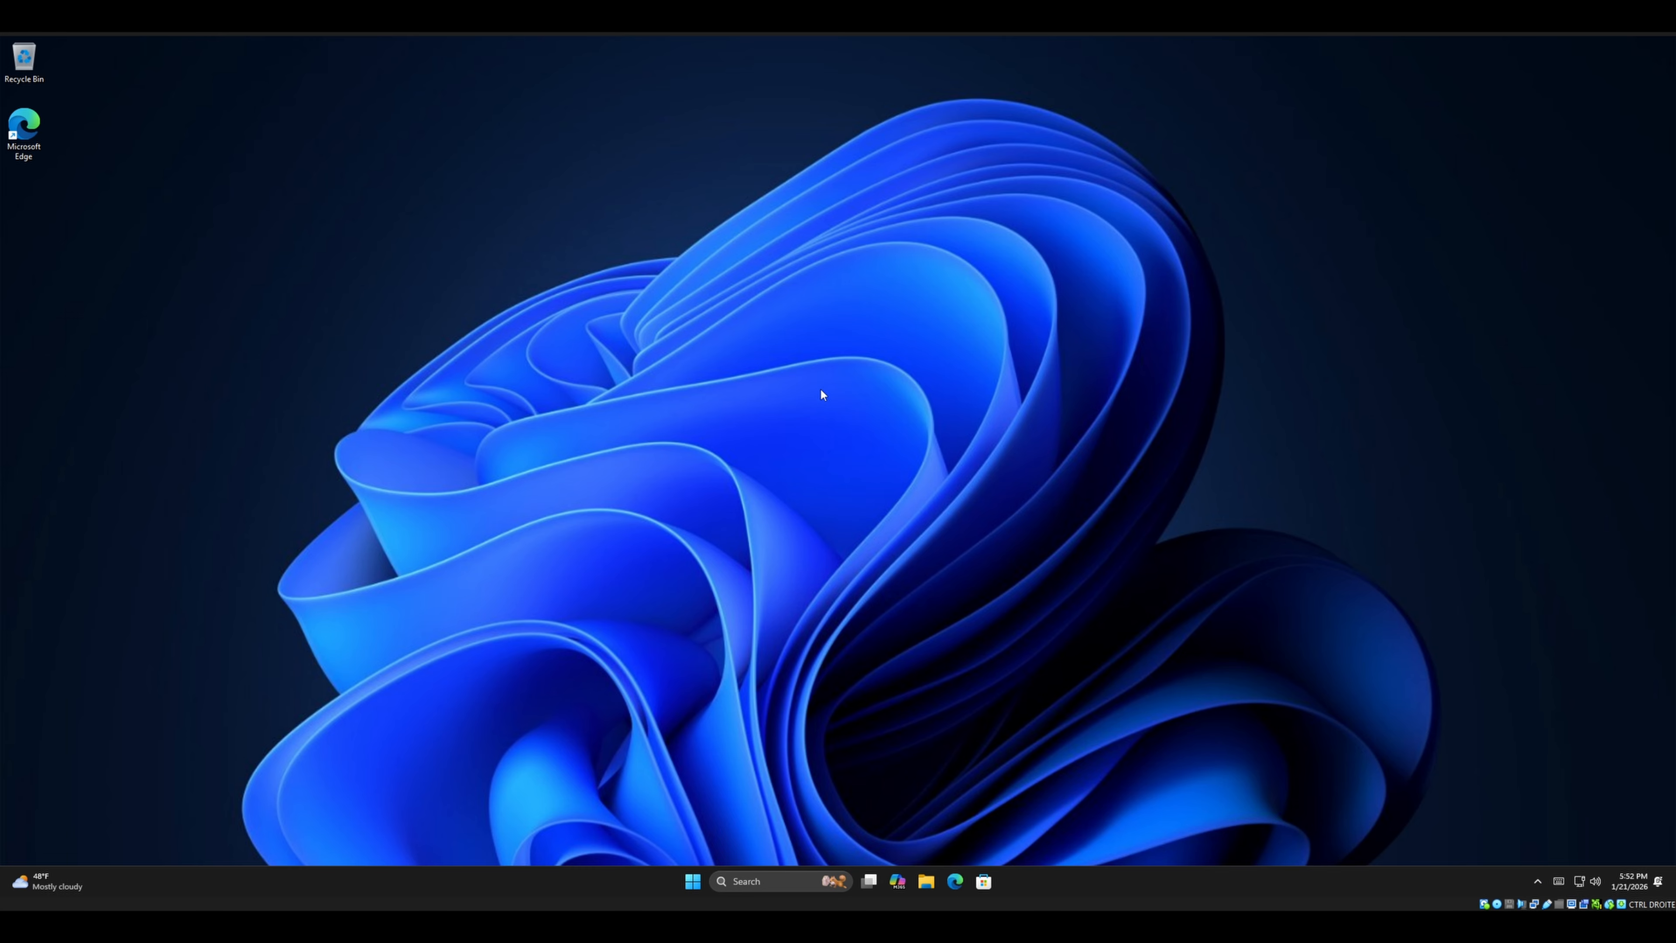
Apply Adjust Window Size to the virtual machine window and switch it to full-screen mode
right_click(821, 395)
left_click(725, 423)
left_click(102, 27)
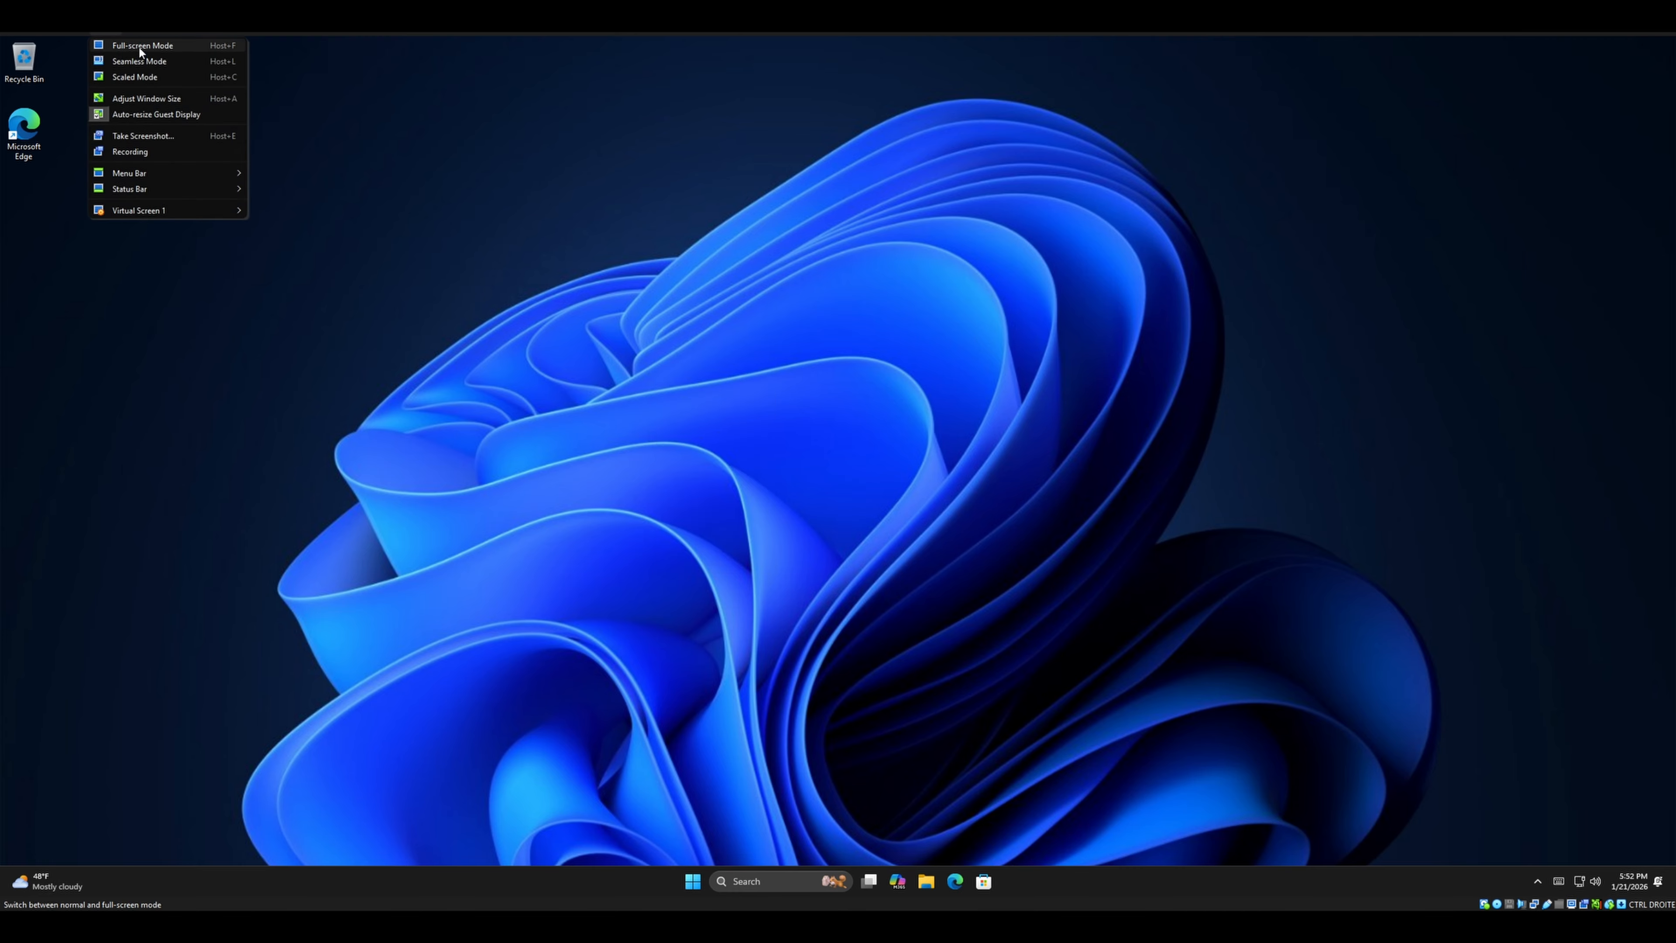
left_click(140, 95)
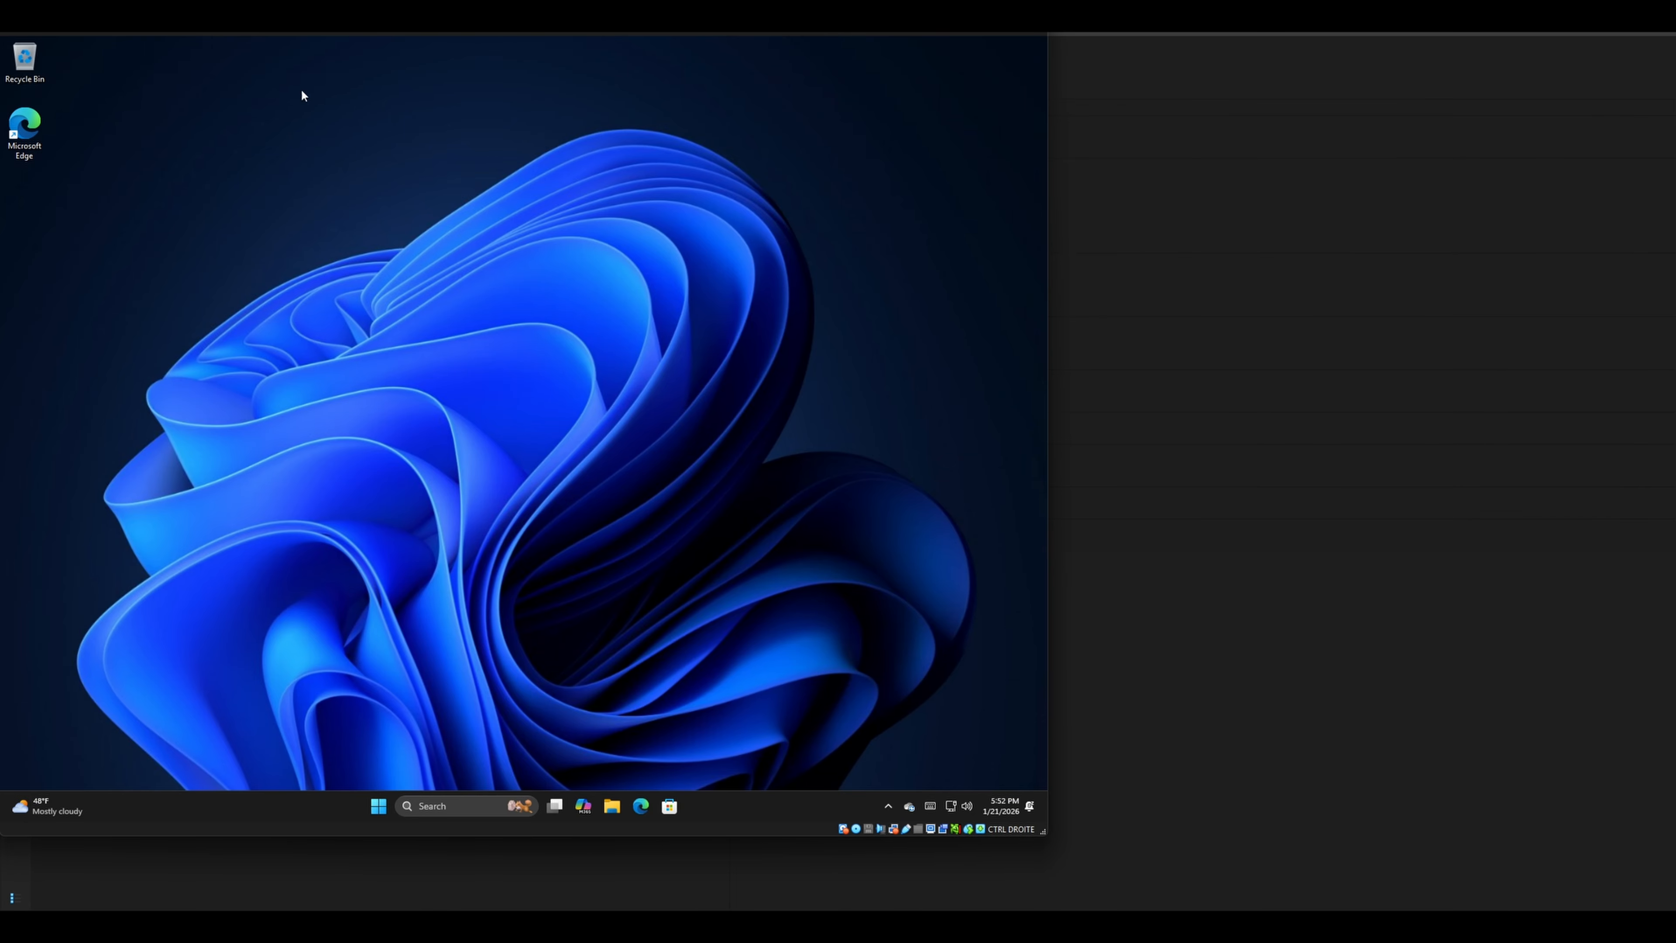
left_click(109, 30)
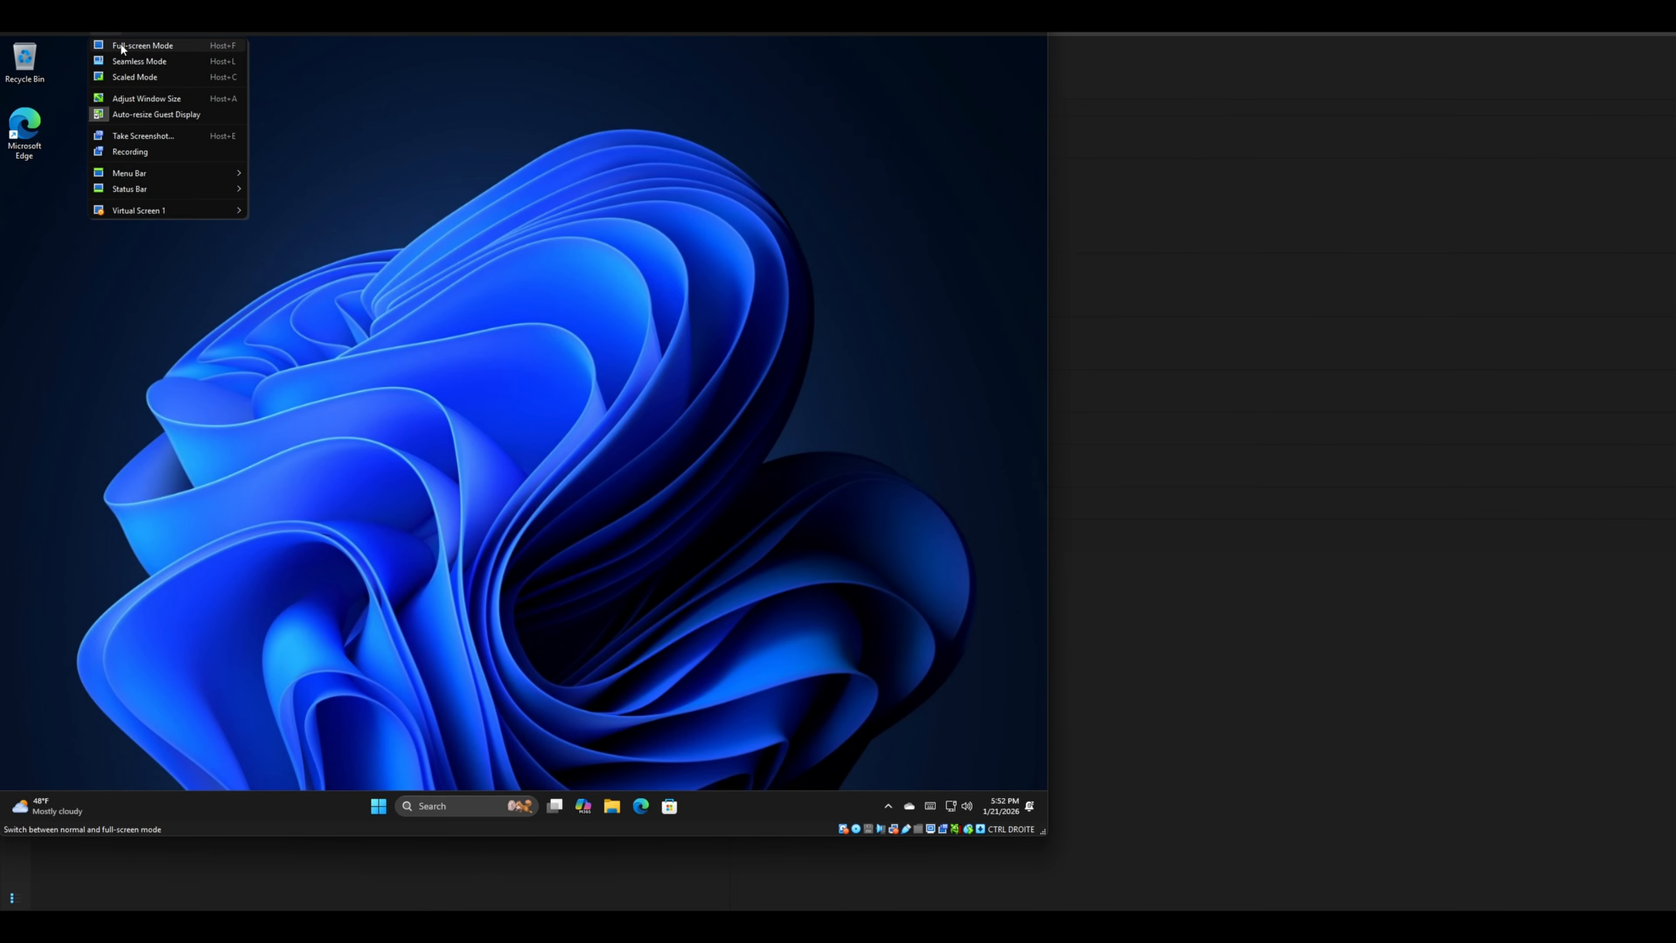
left_click(121, 42)
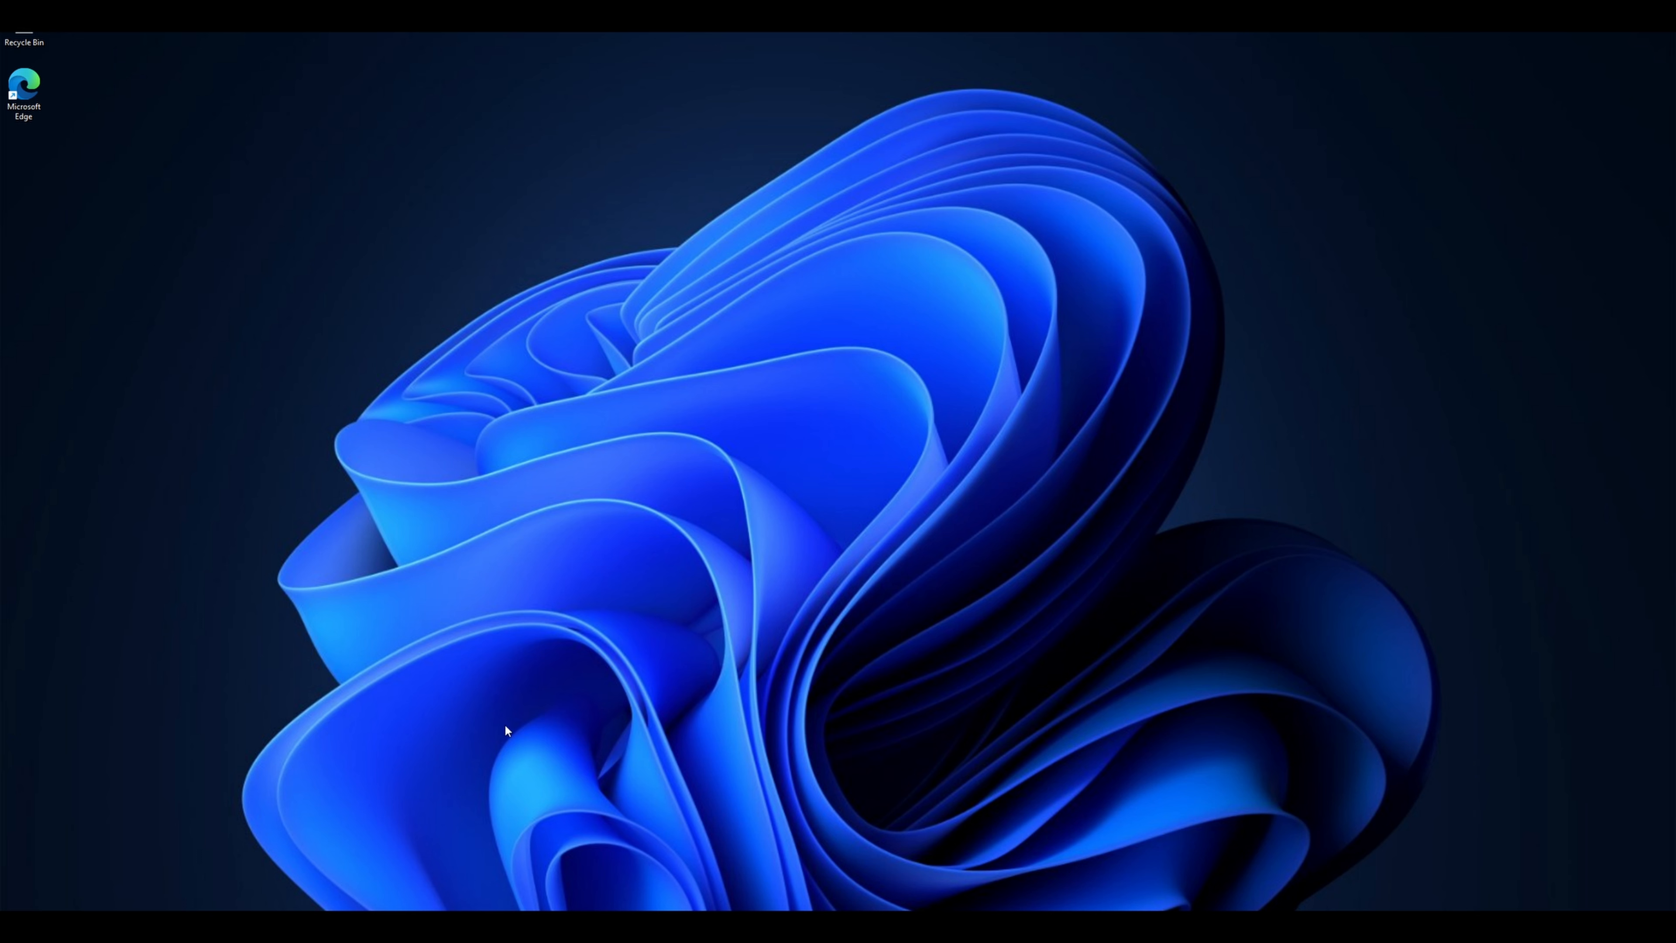
Leave full-screen mode and switch the virtual machine back into it
right_click(971, 583)
left_click(1015, 641)
left_click(952, 932)
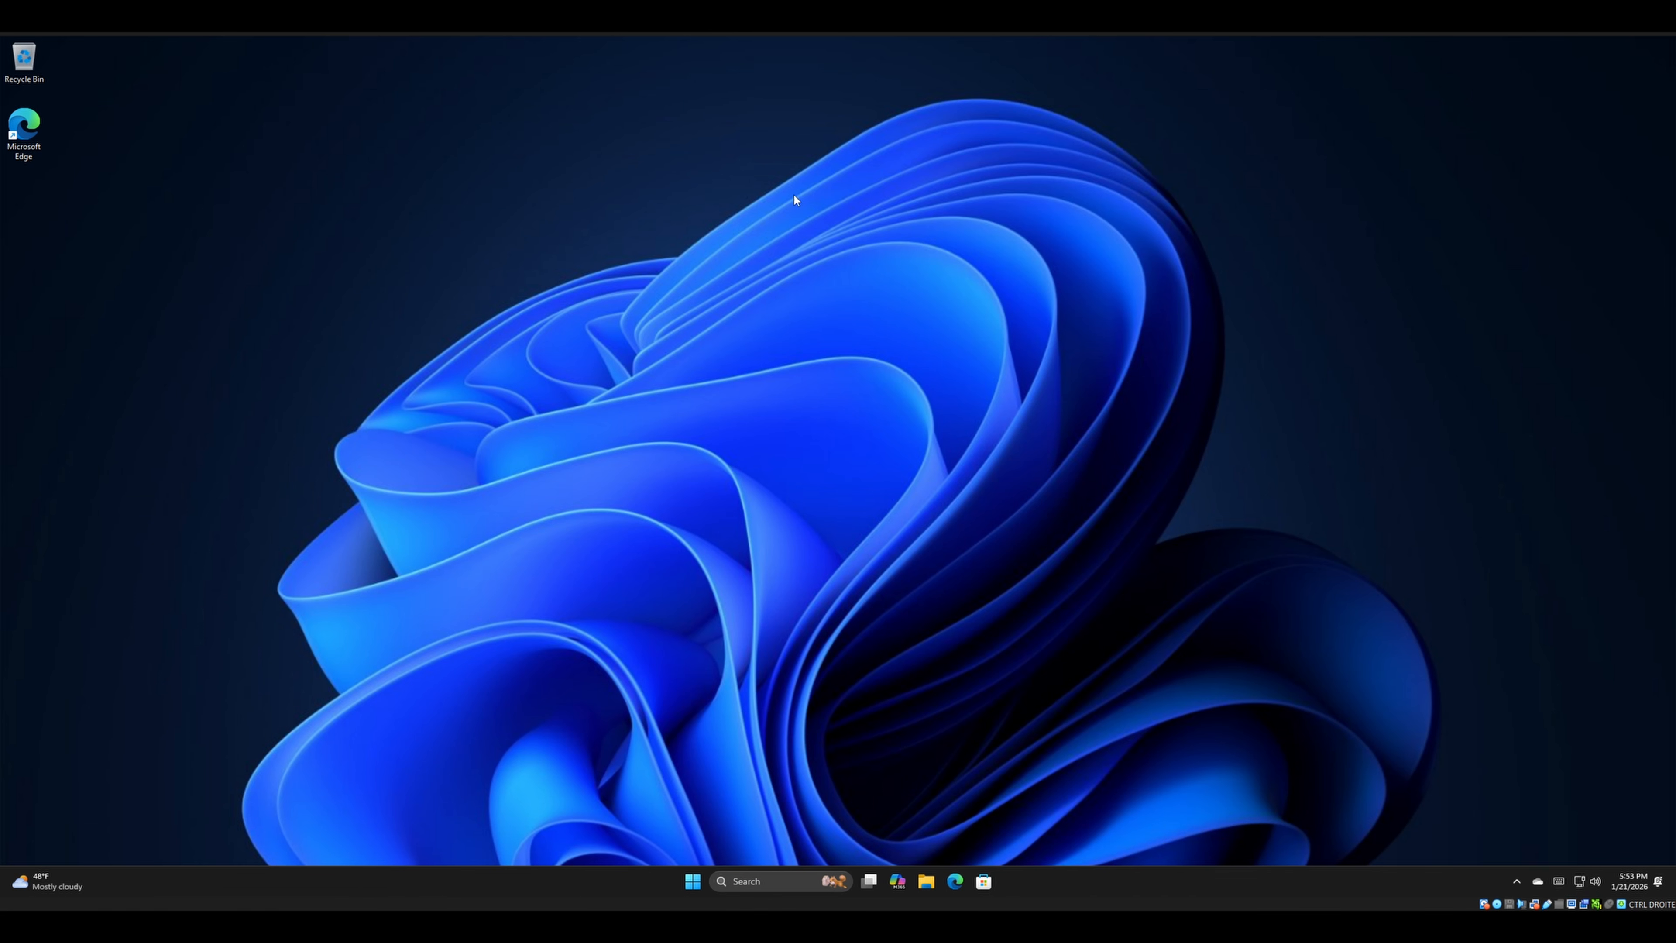
left_click(100, 28)
left_click(117, 46)
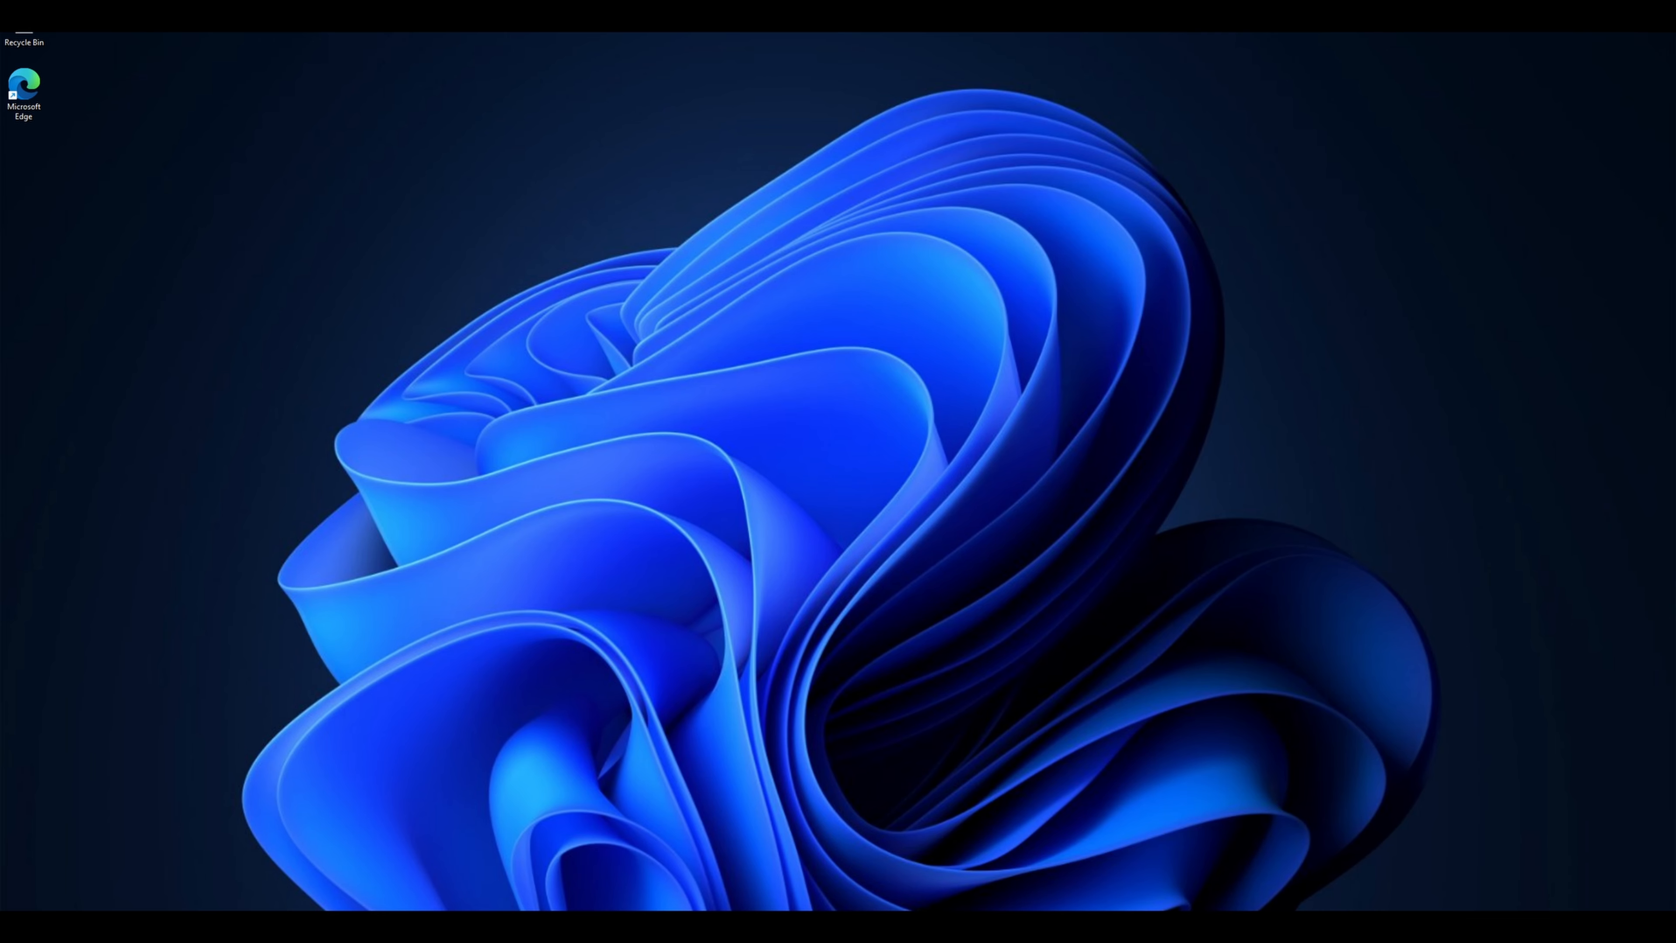
Shut down Windows 11 inside the virtual machine
key("super")
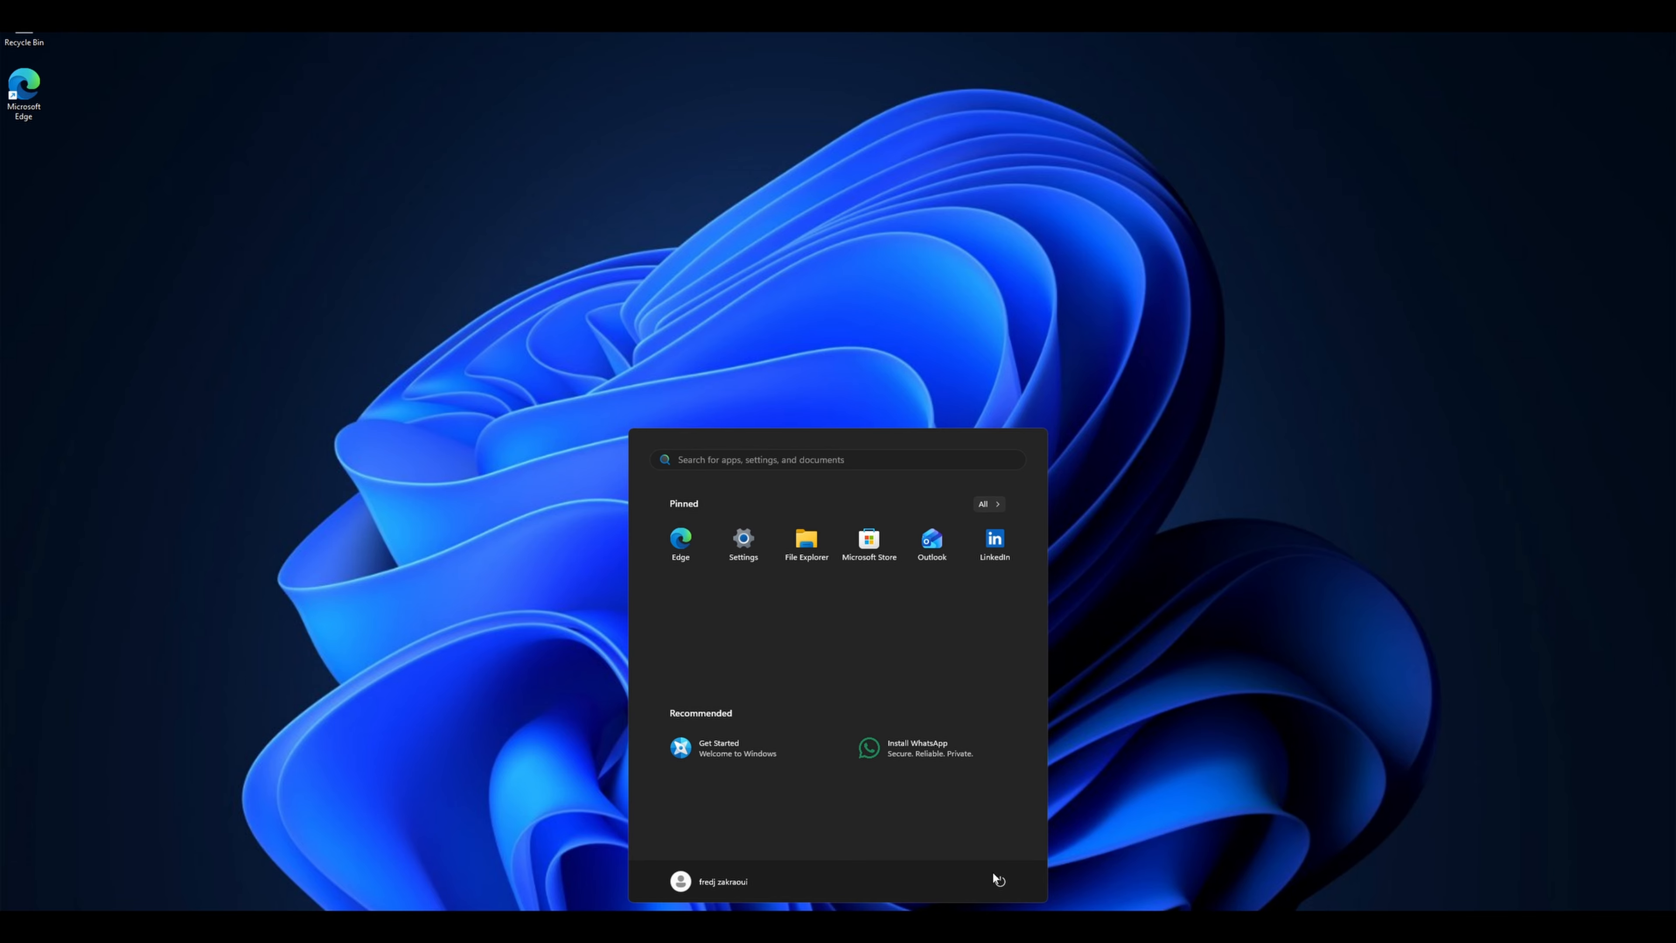
left_click(999, 879)
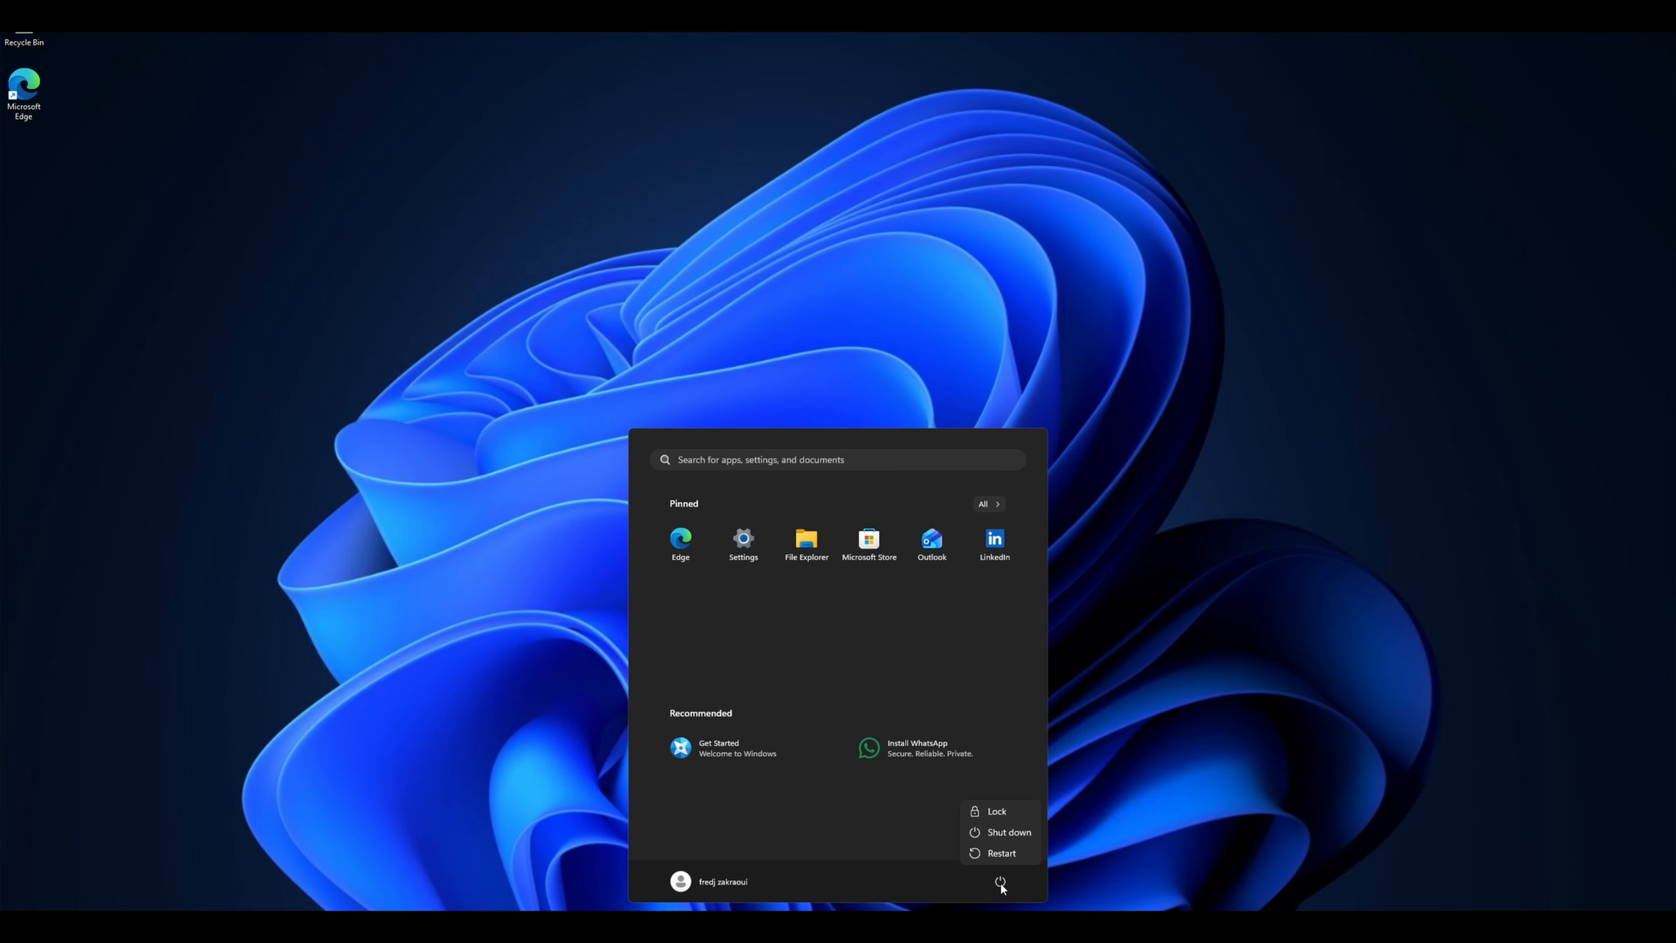
left_click(1005, 833)
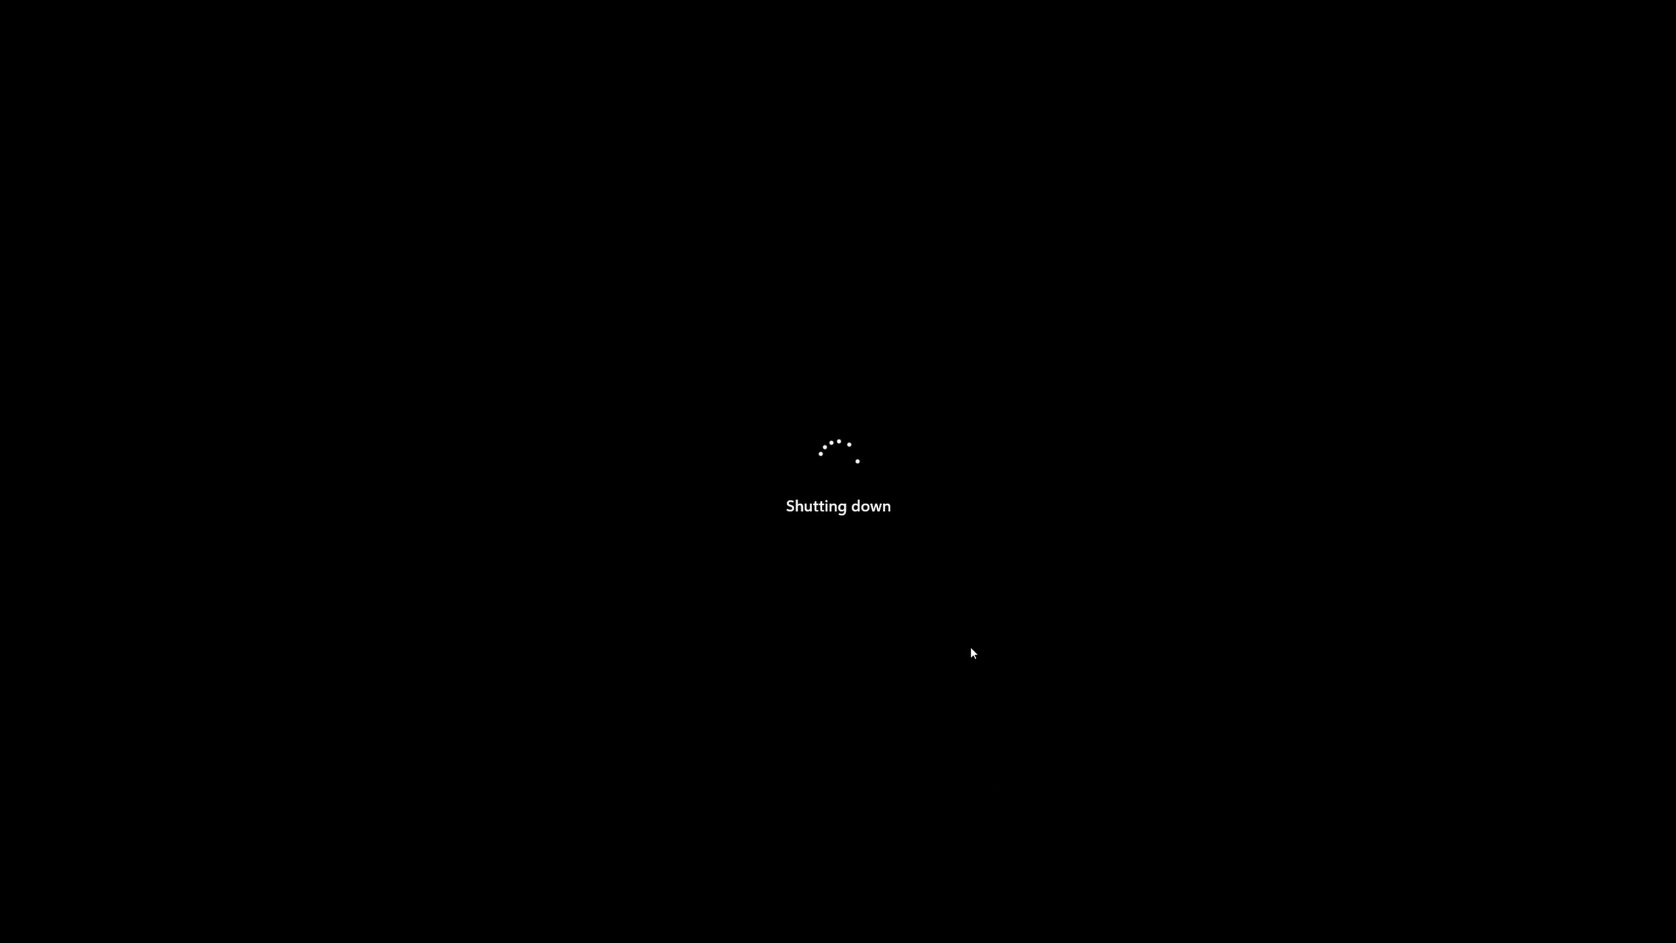